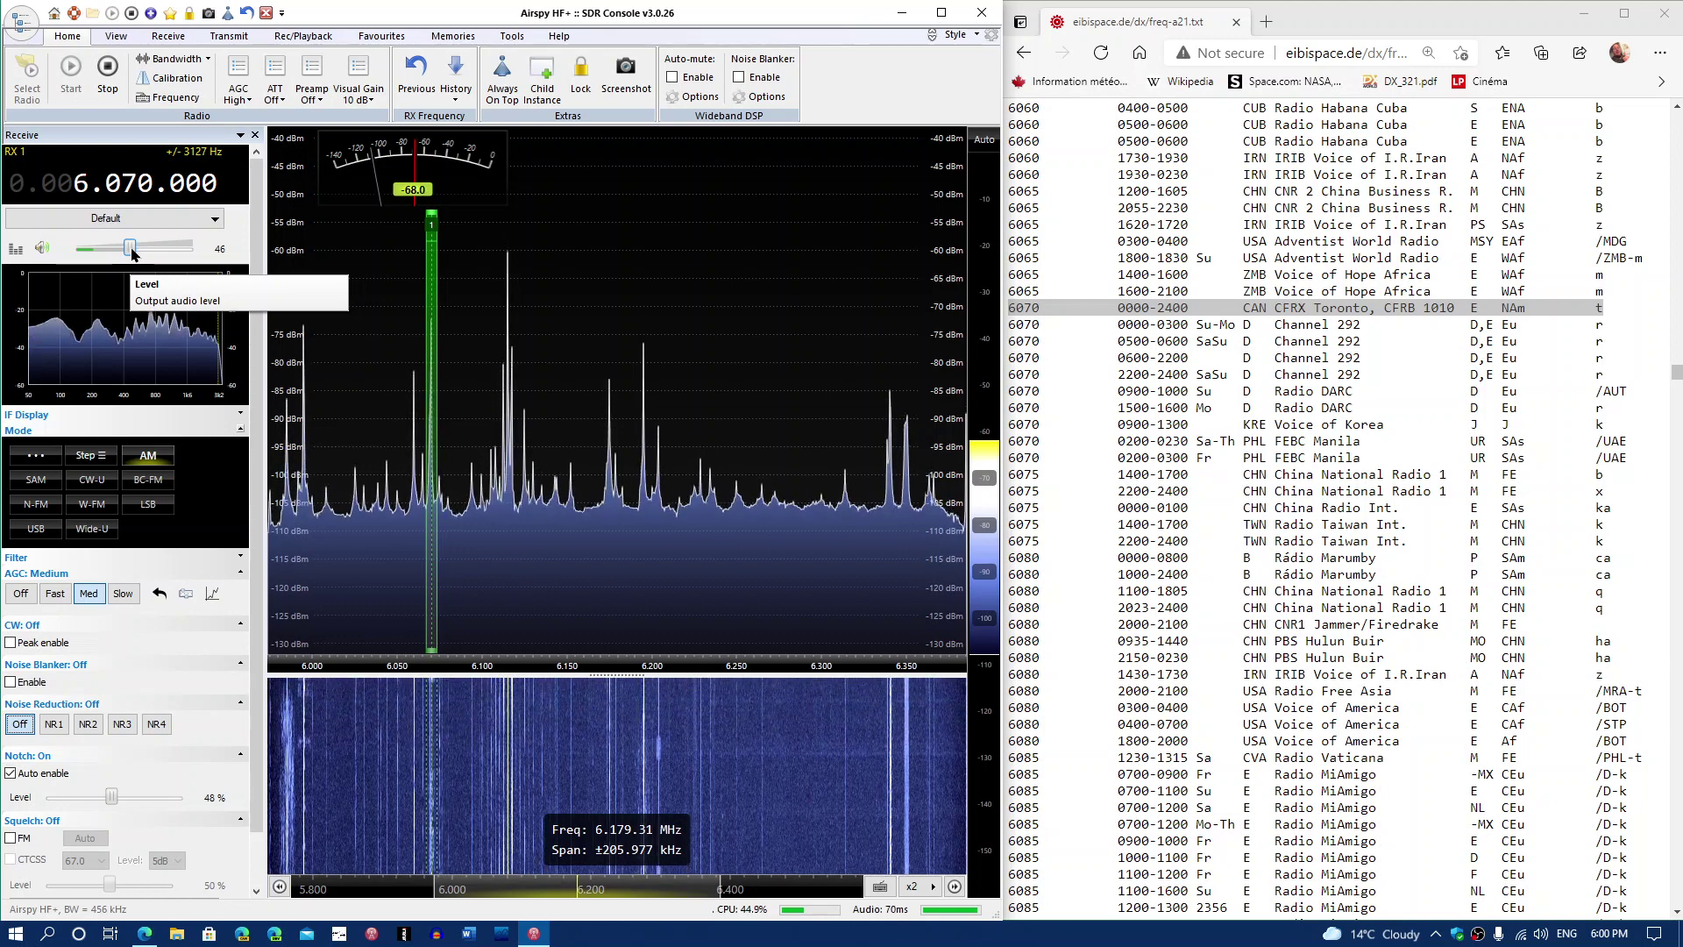
- Raise the audio volume to 100 and enable NR3 noise reduction at 7 dB
left_click_drag(132, 251, 199, 250)
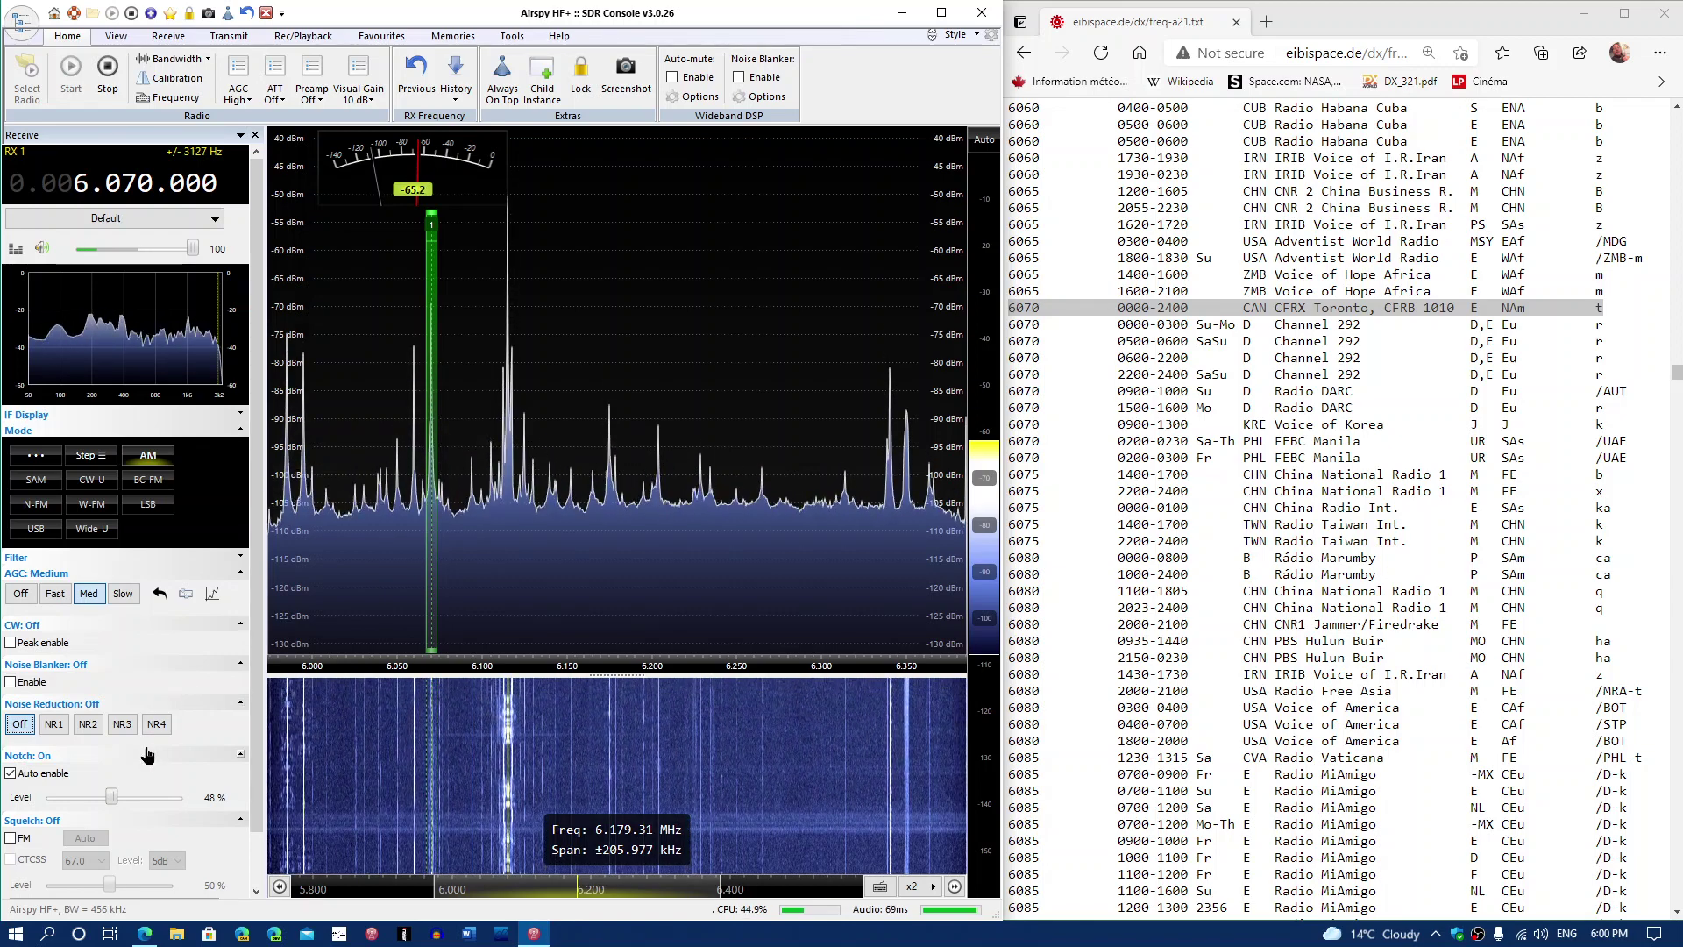
left_click(122, 725)
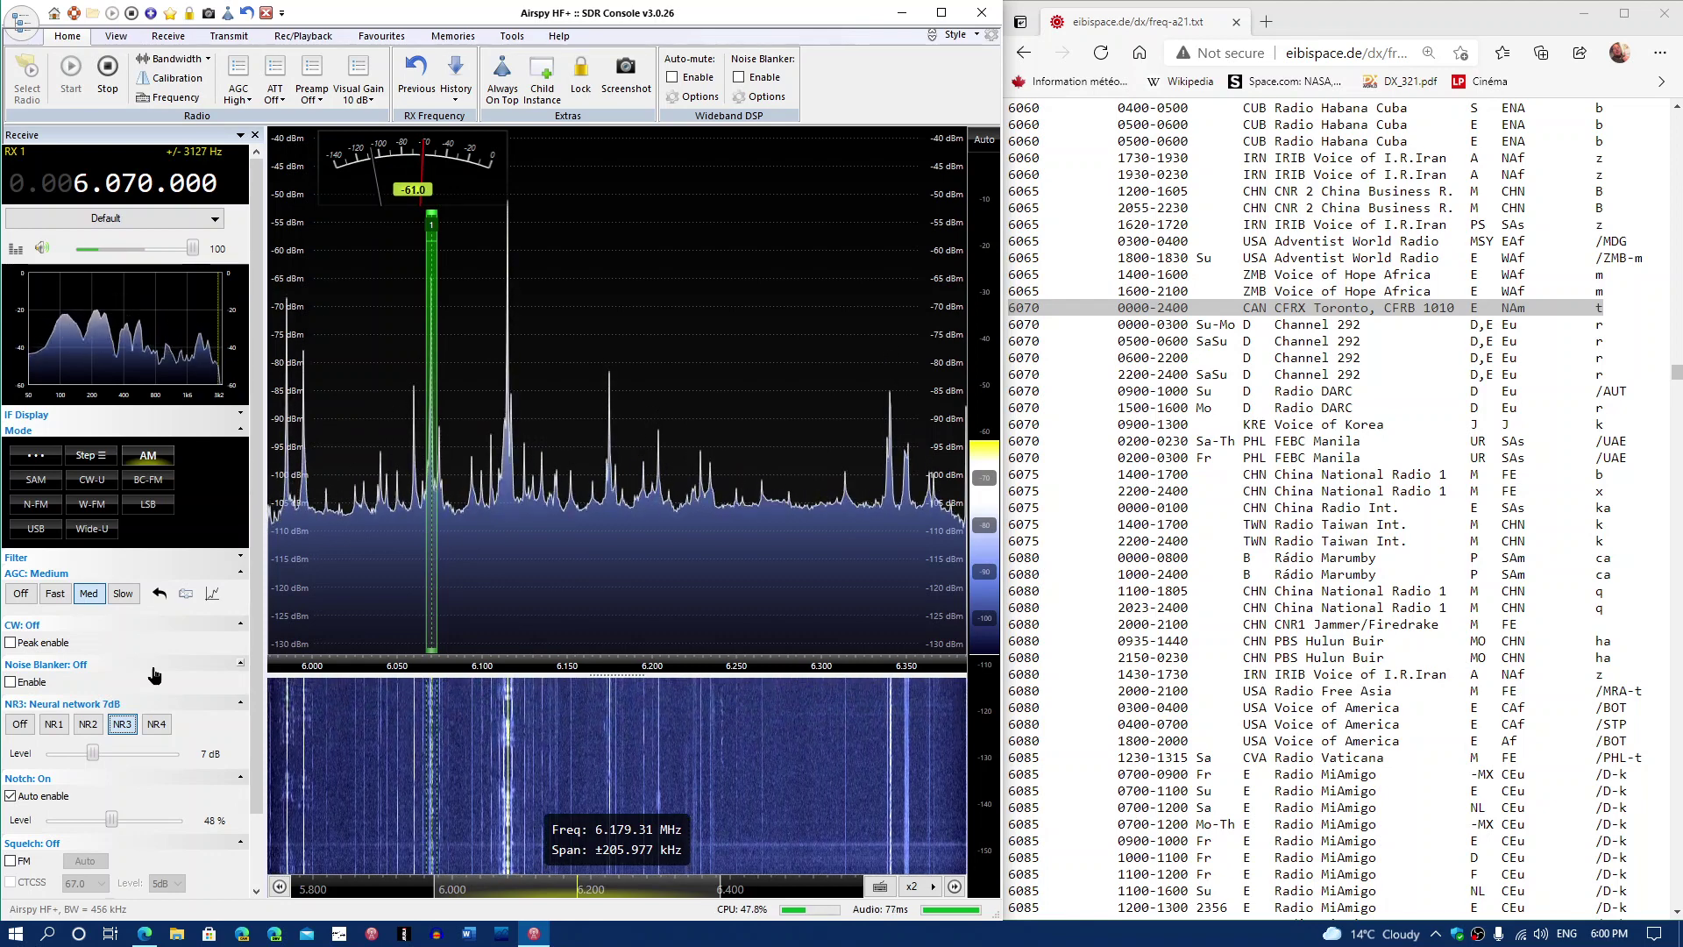
- Toggle noise reduction off, back to NR3 at a lower level, then off again
left_click(27, 723)
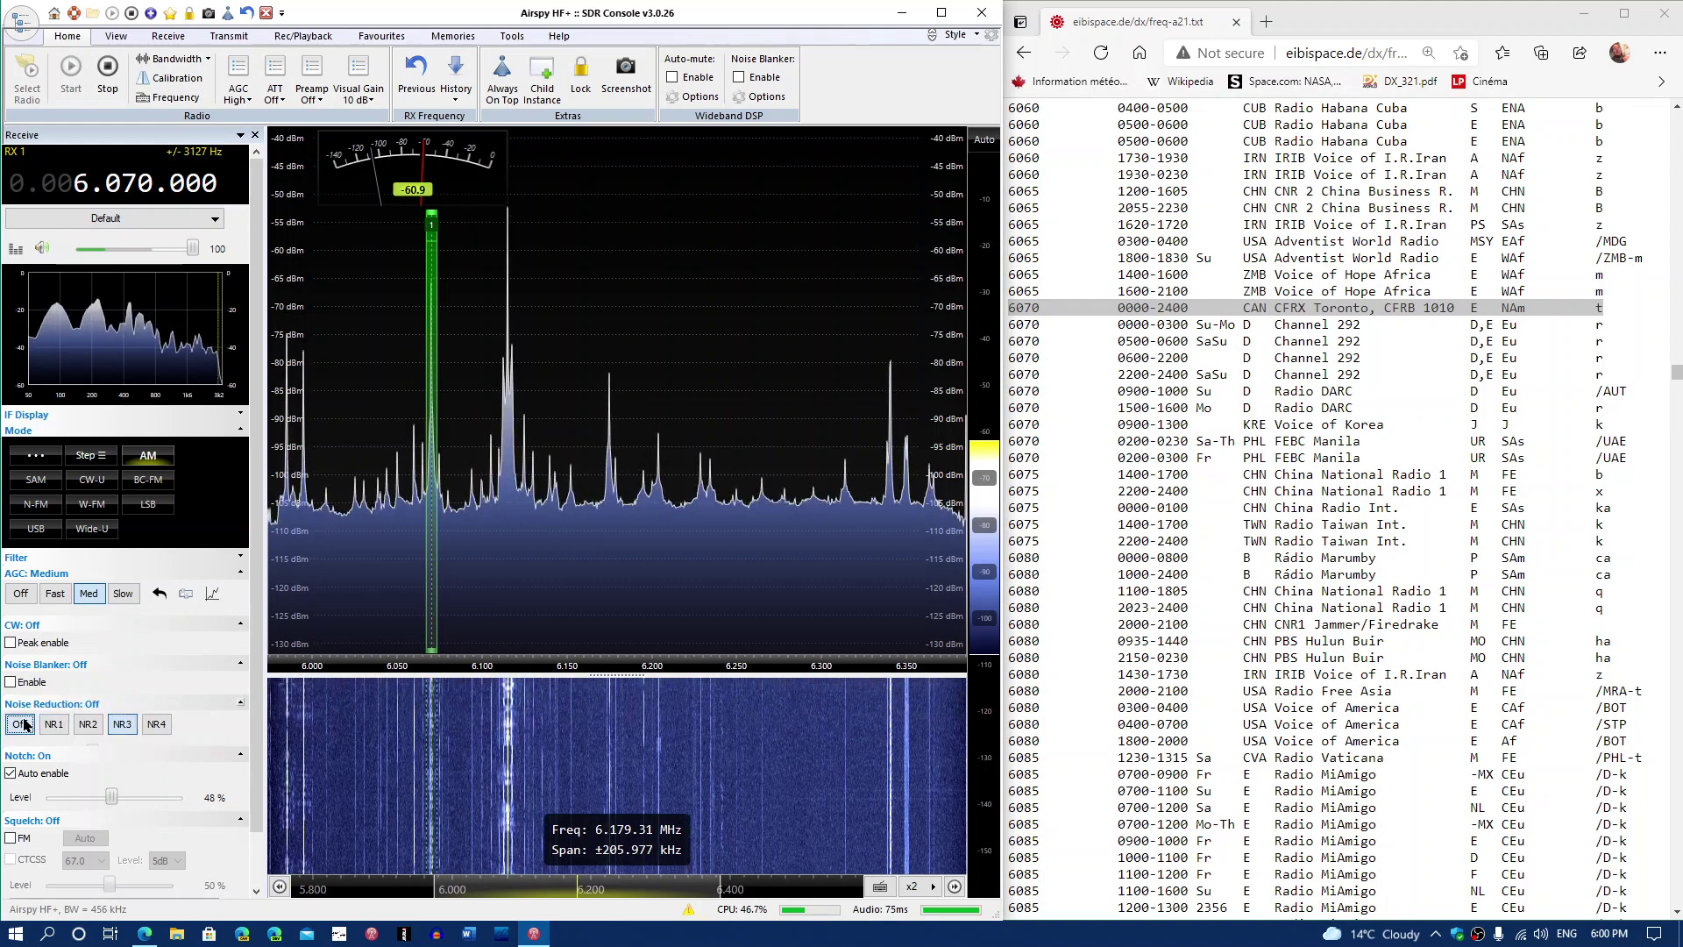
left_click(122, 724)
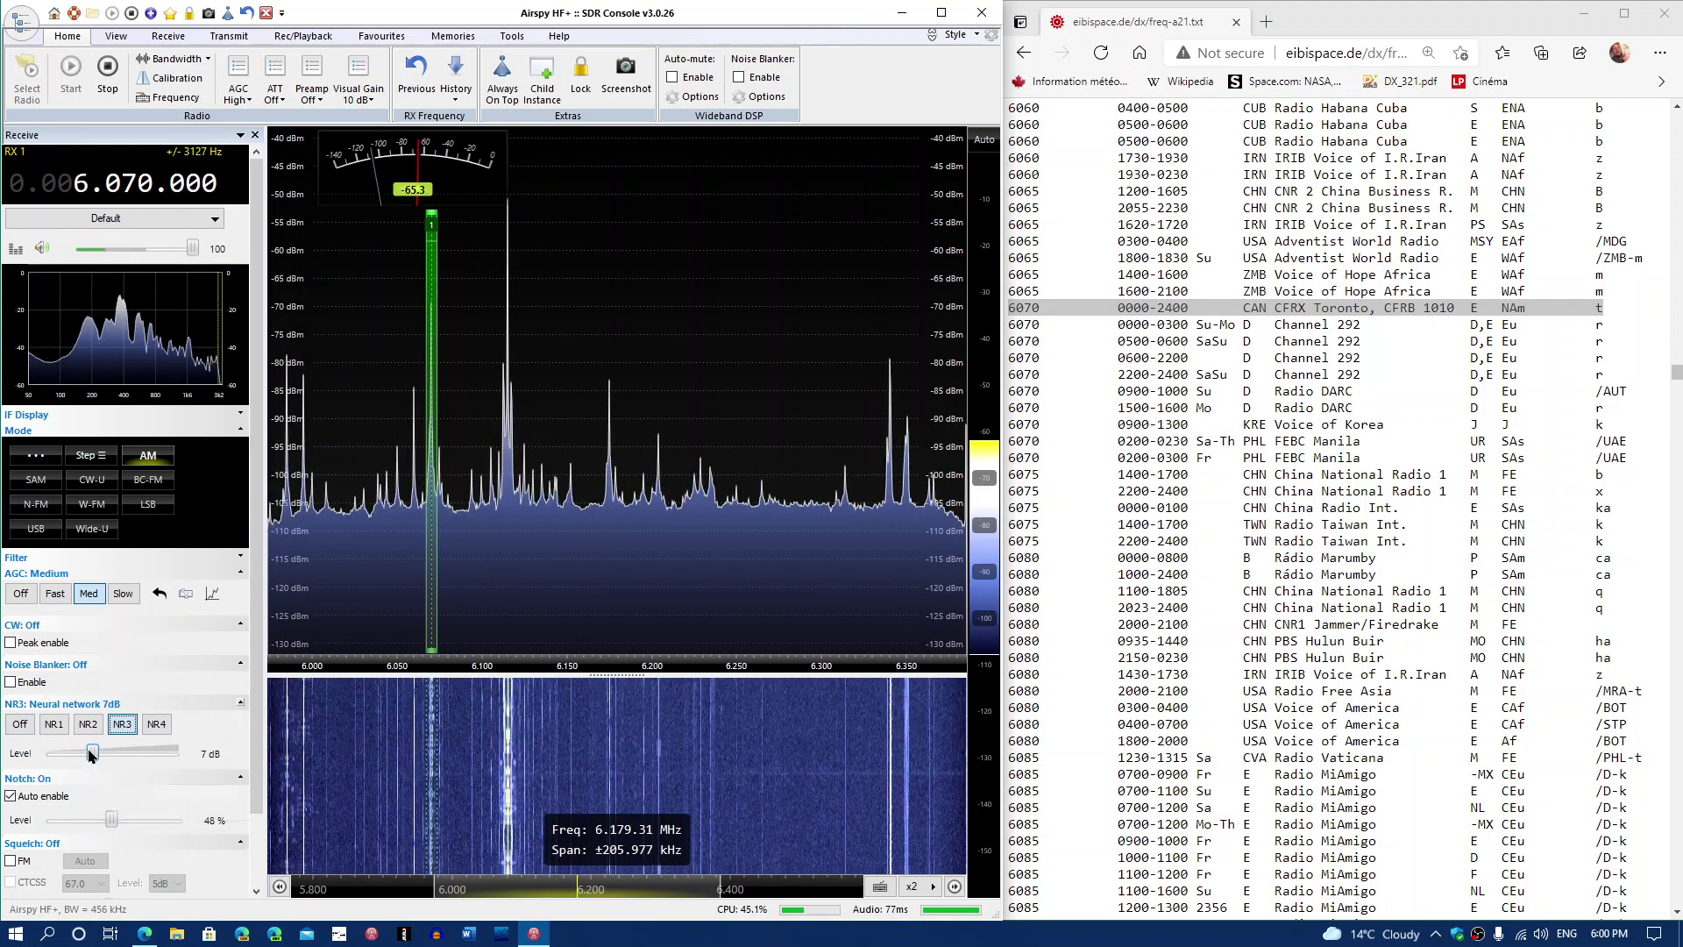
mouse_move(91, 754)
left_mouse_down()
mouse_move(77, 754)
mouse_move(98, 756)
left_mouse_up()
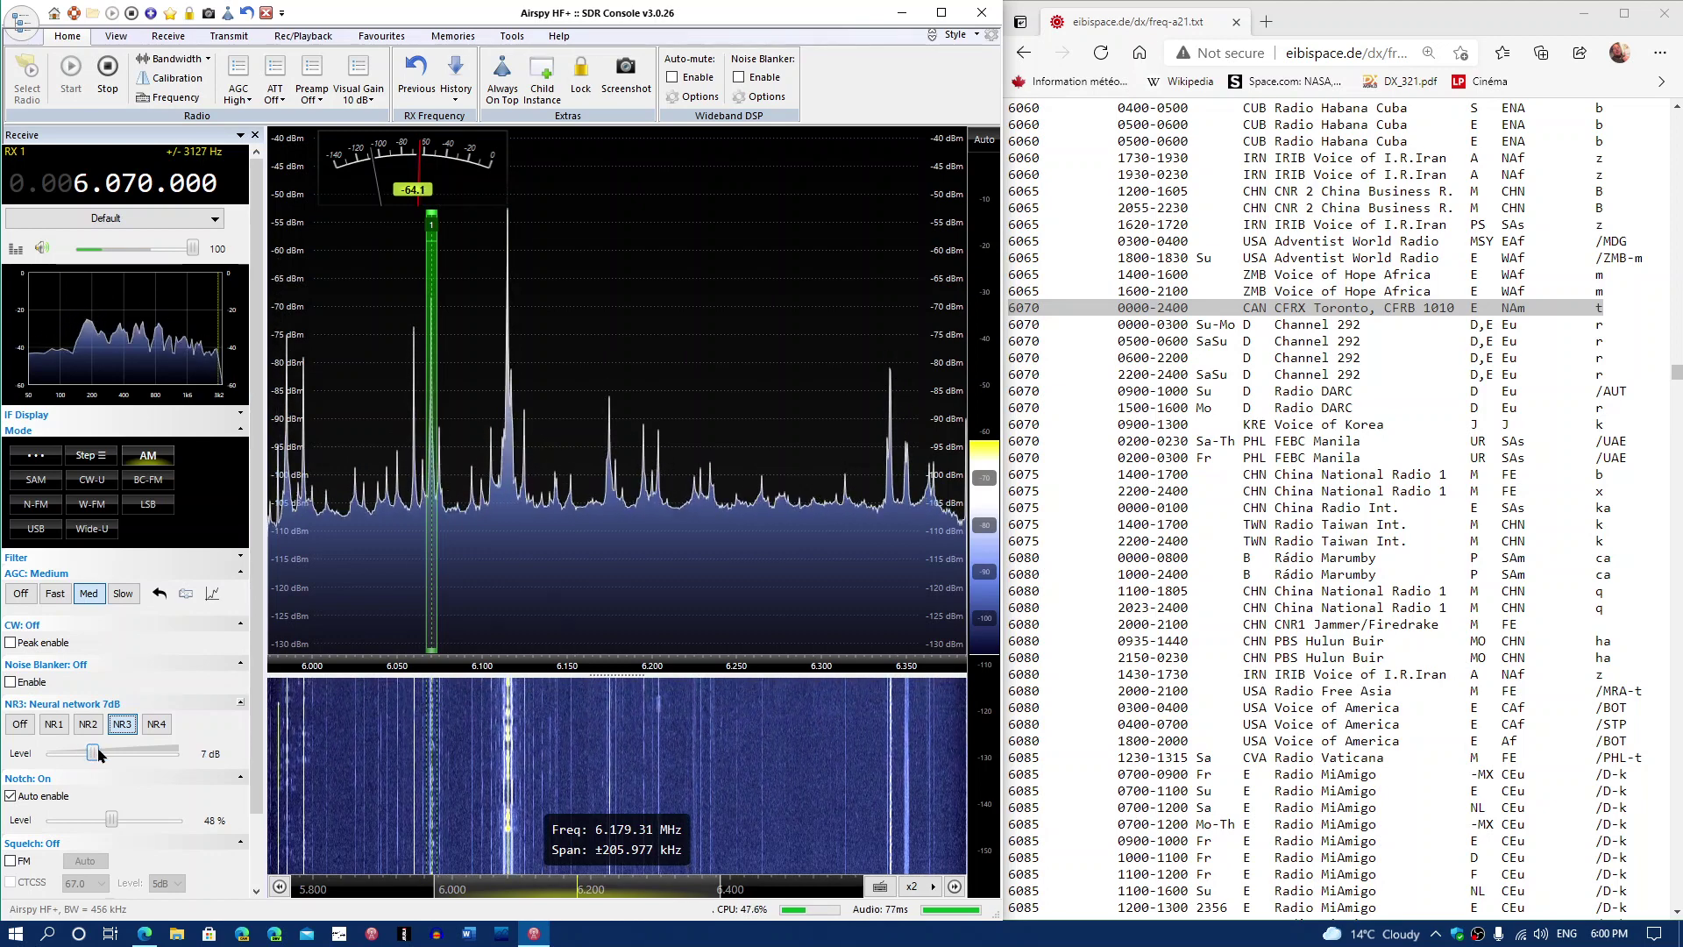
left_click(22, 724)
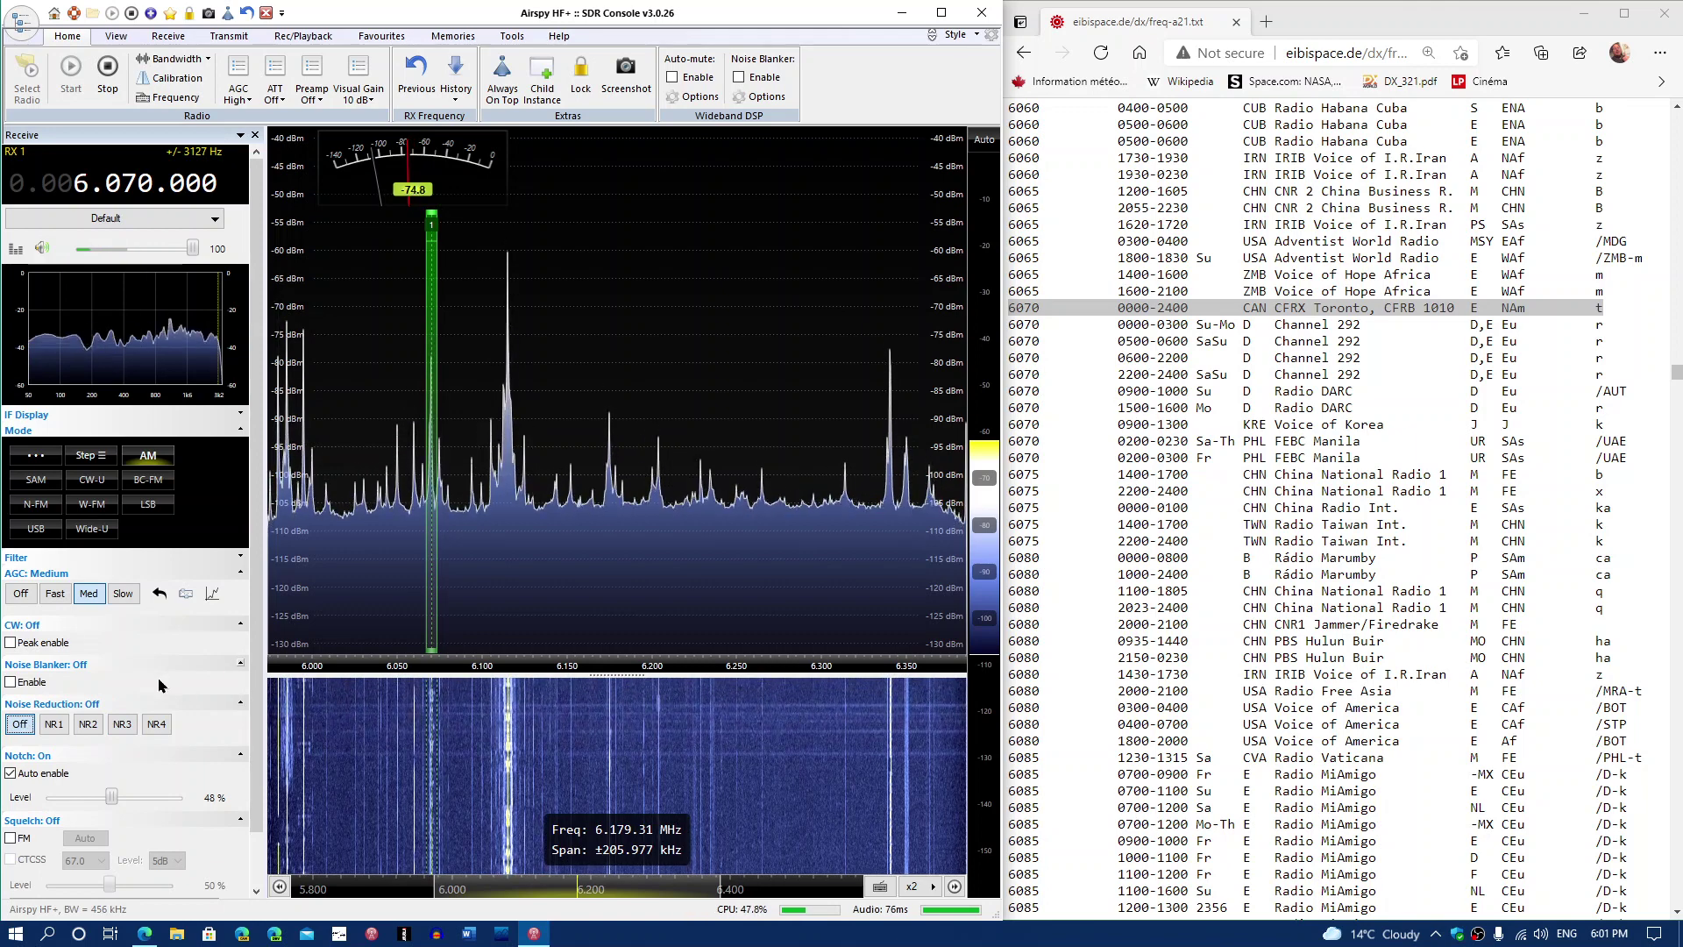
- Tune to the 5.980 MHz station and set the audio volume to about 95
left_click(159, 251)
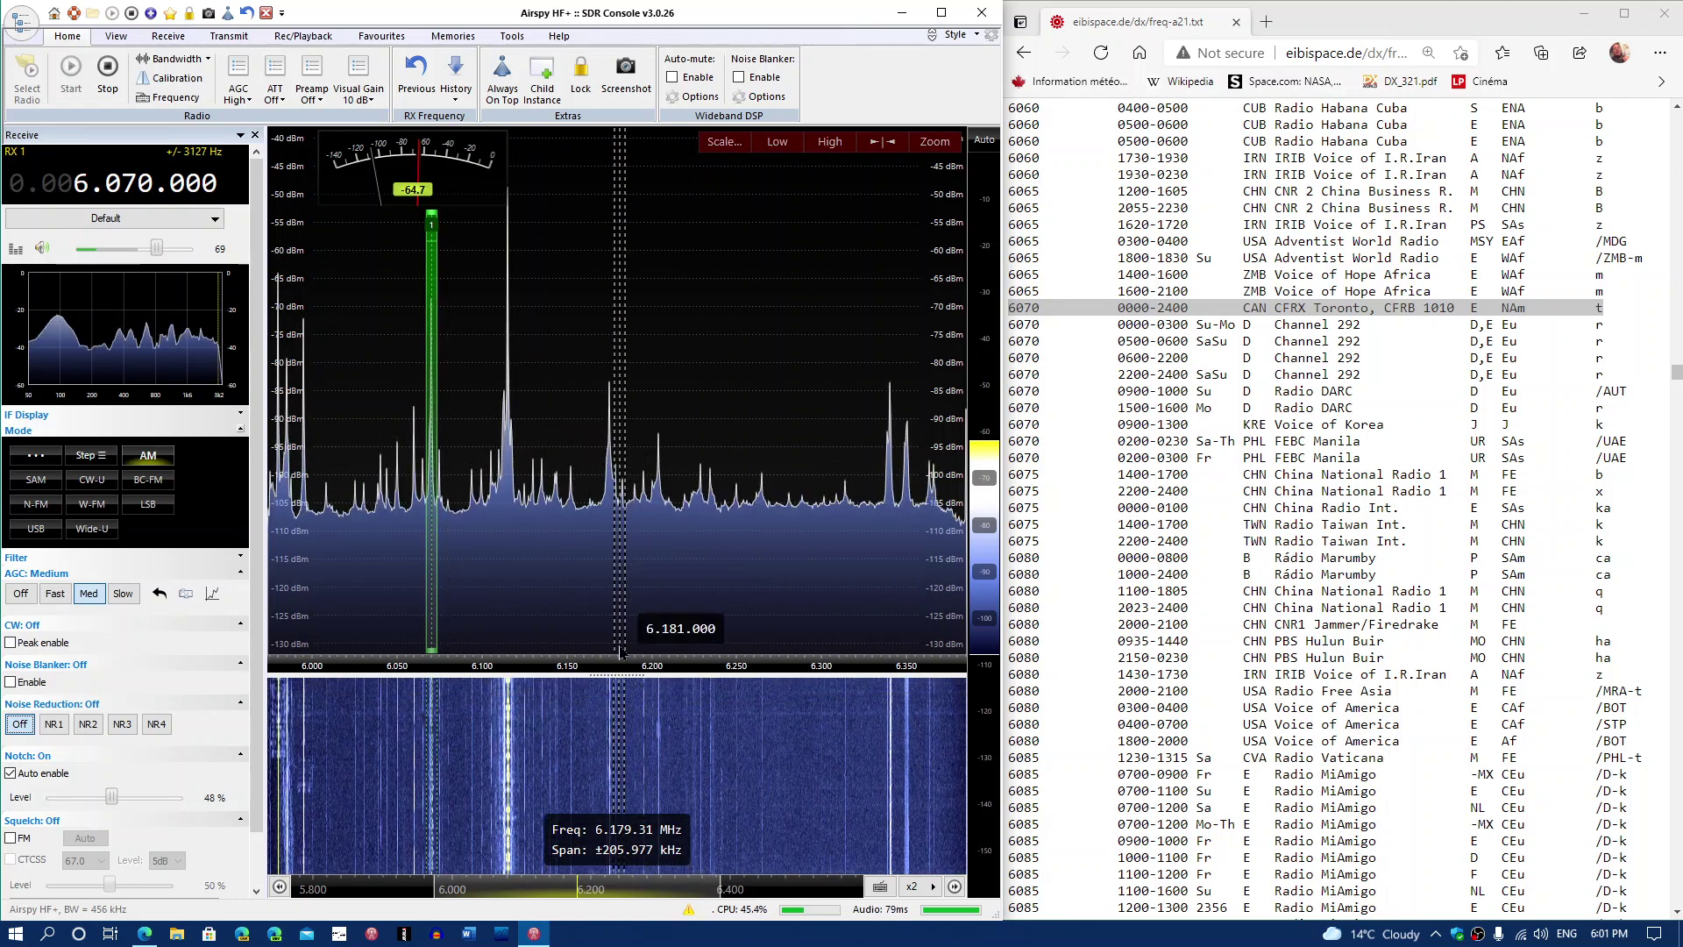
left_click(280, 691)
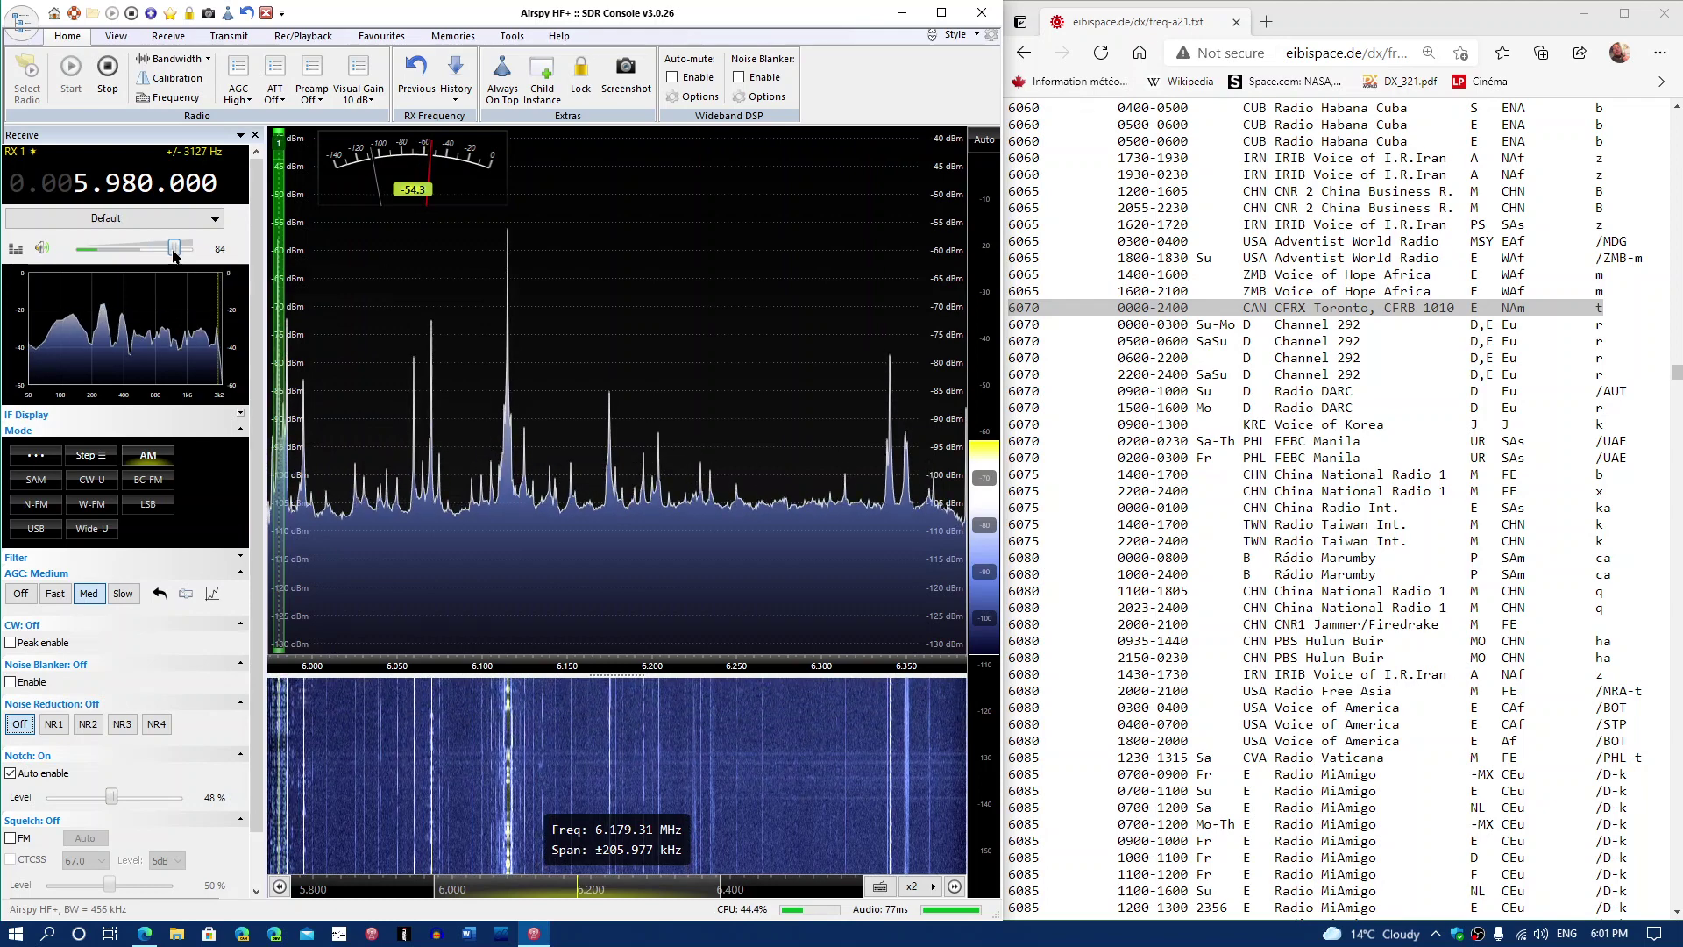
left_click_drag(163, 250, 186, 255)
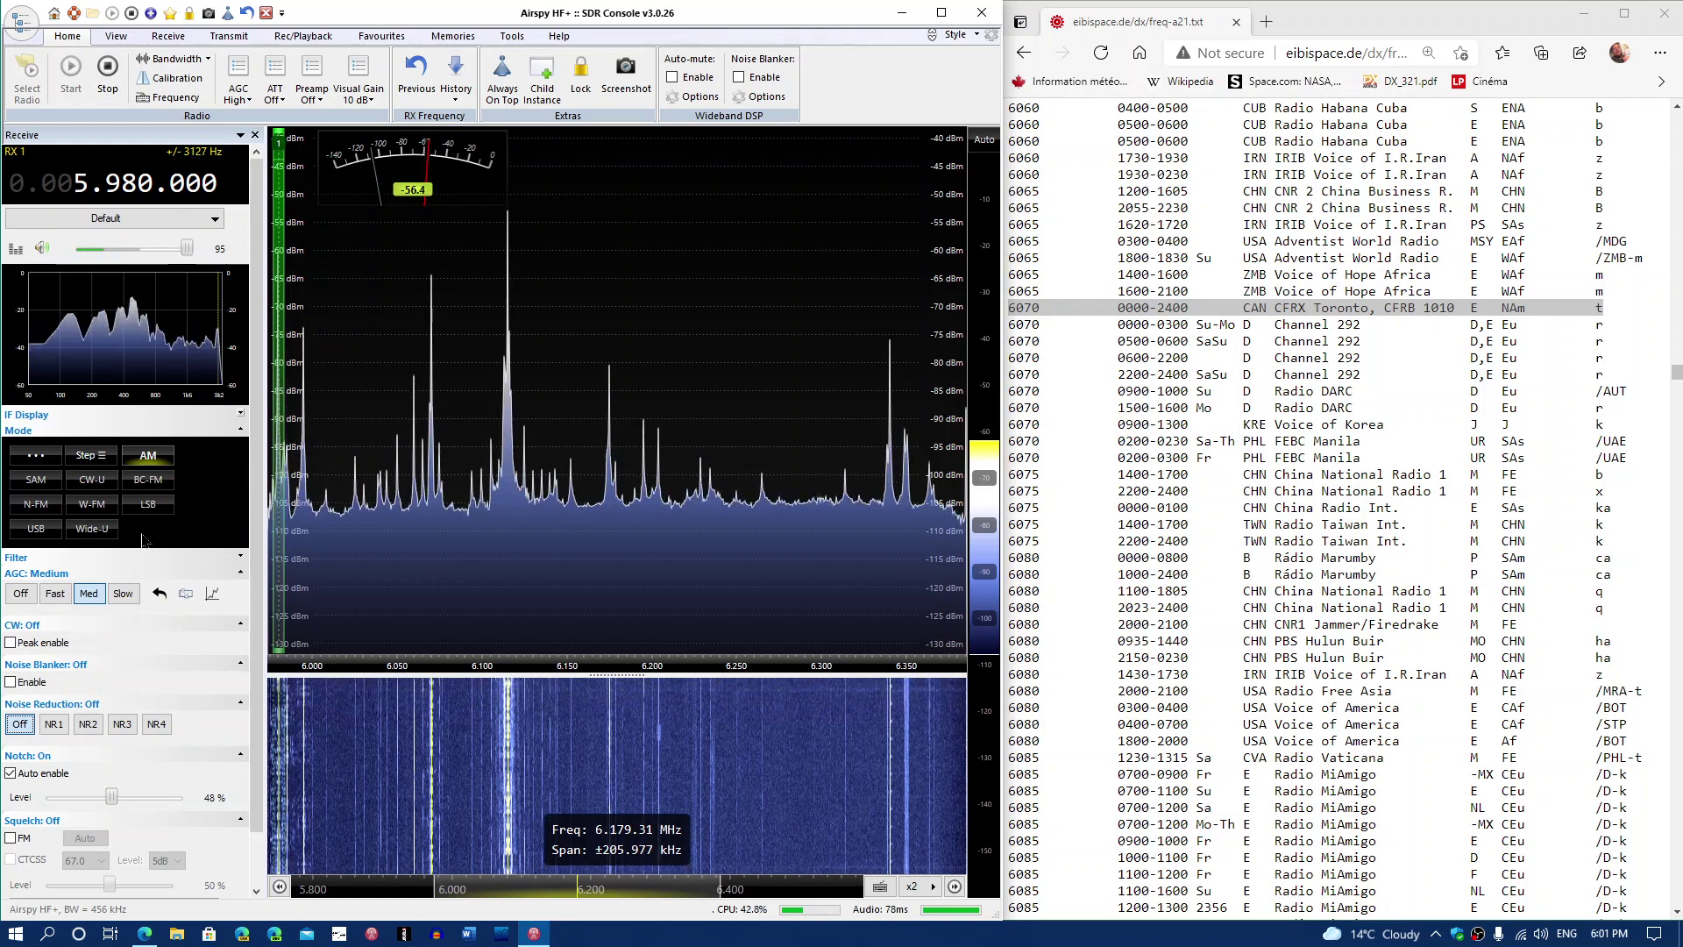
- Listen with NR3 at 6 dB, then turn noise reduction off to compare
left_click(124, 724)
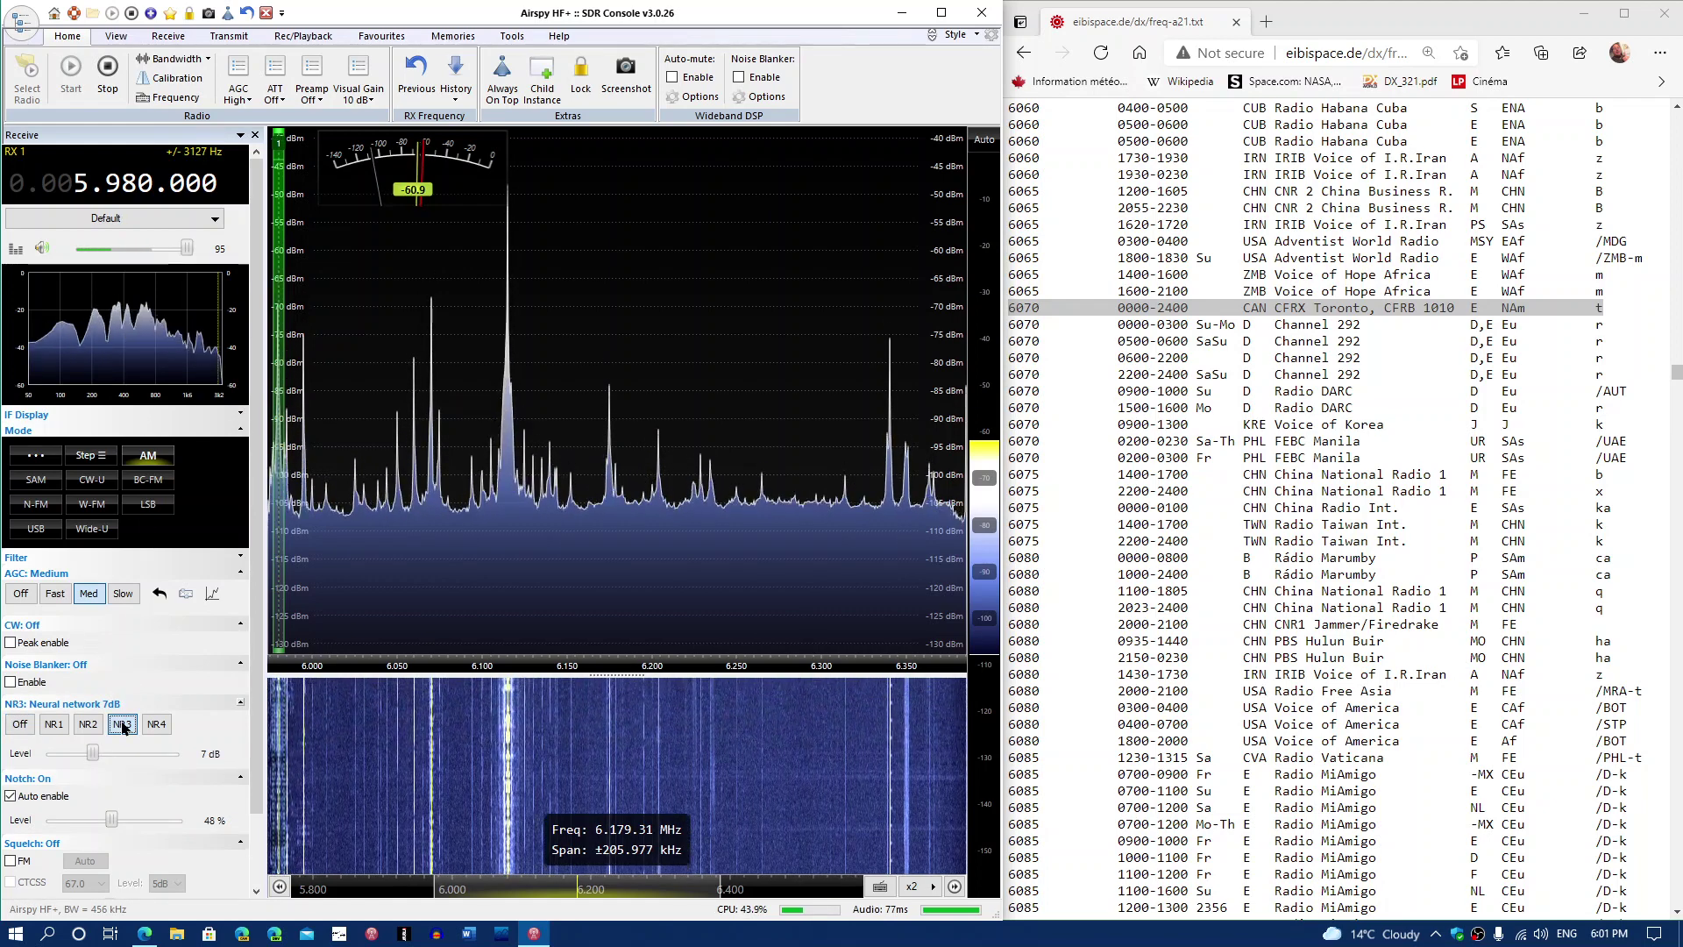
left_click_drag(95, 753, 82, 756)
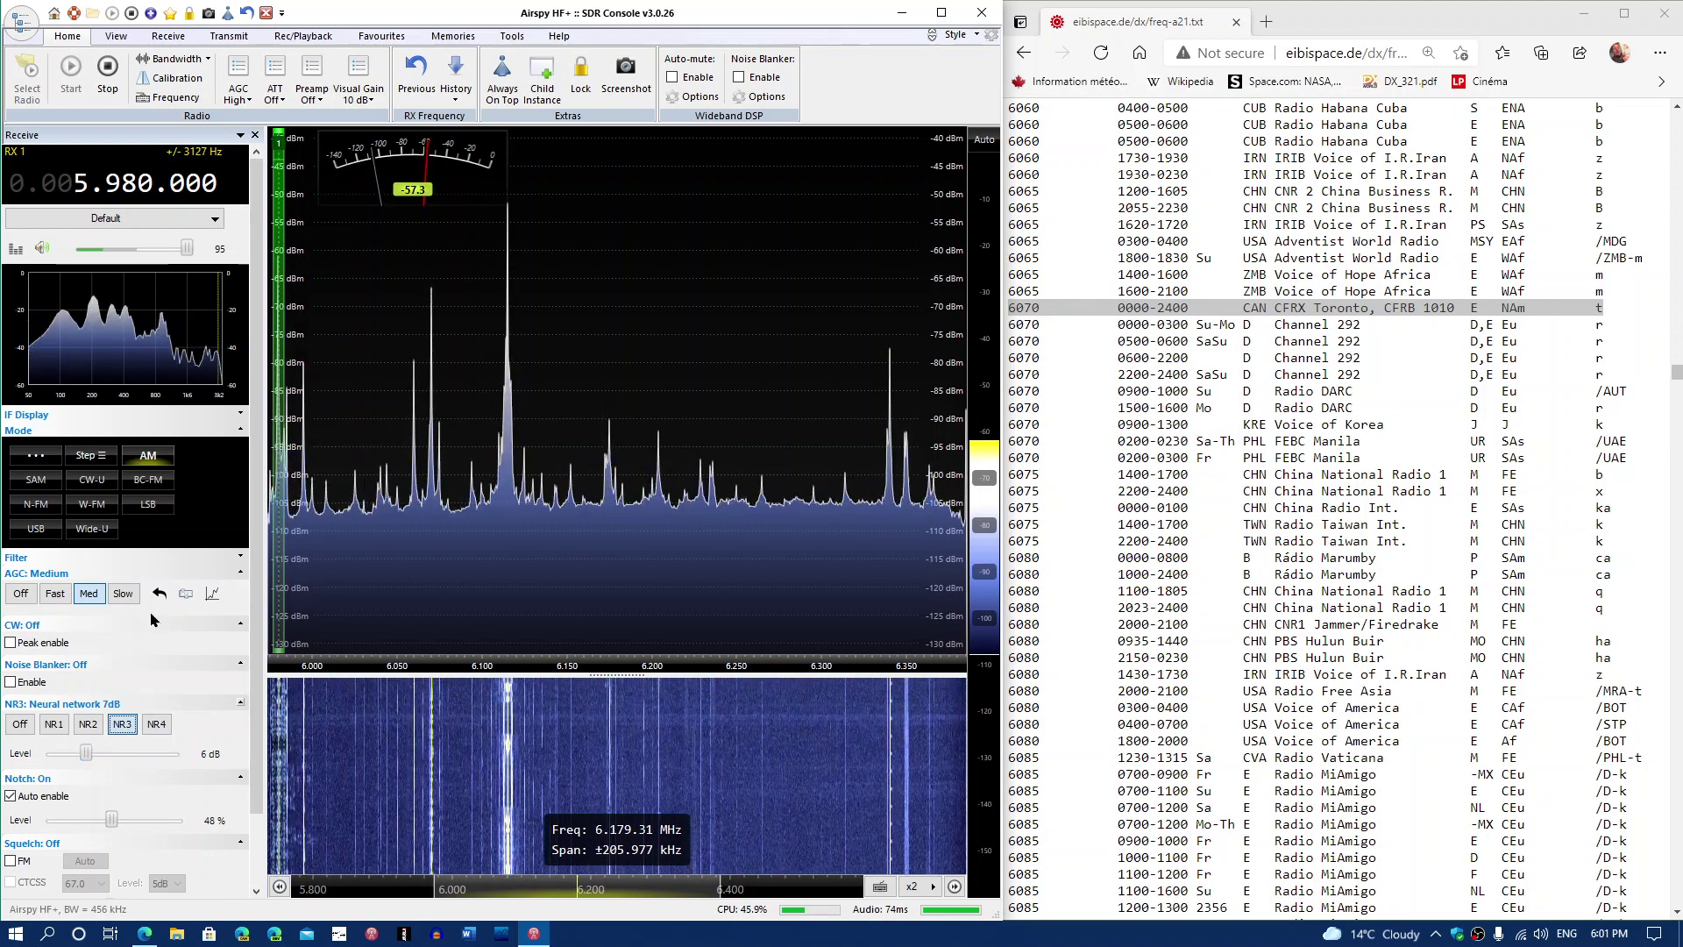
left_click(21, 723)
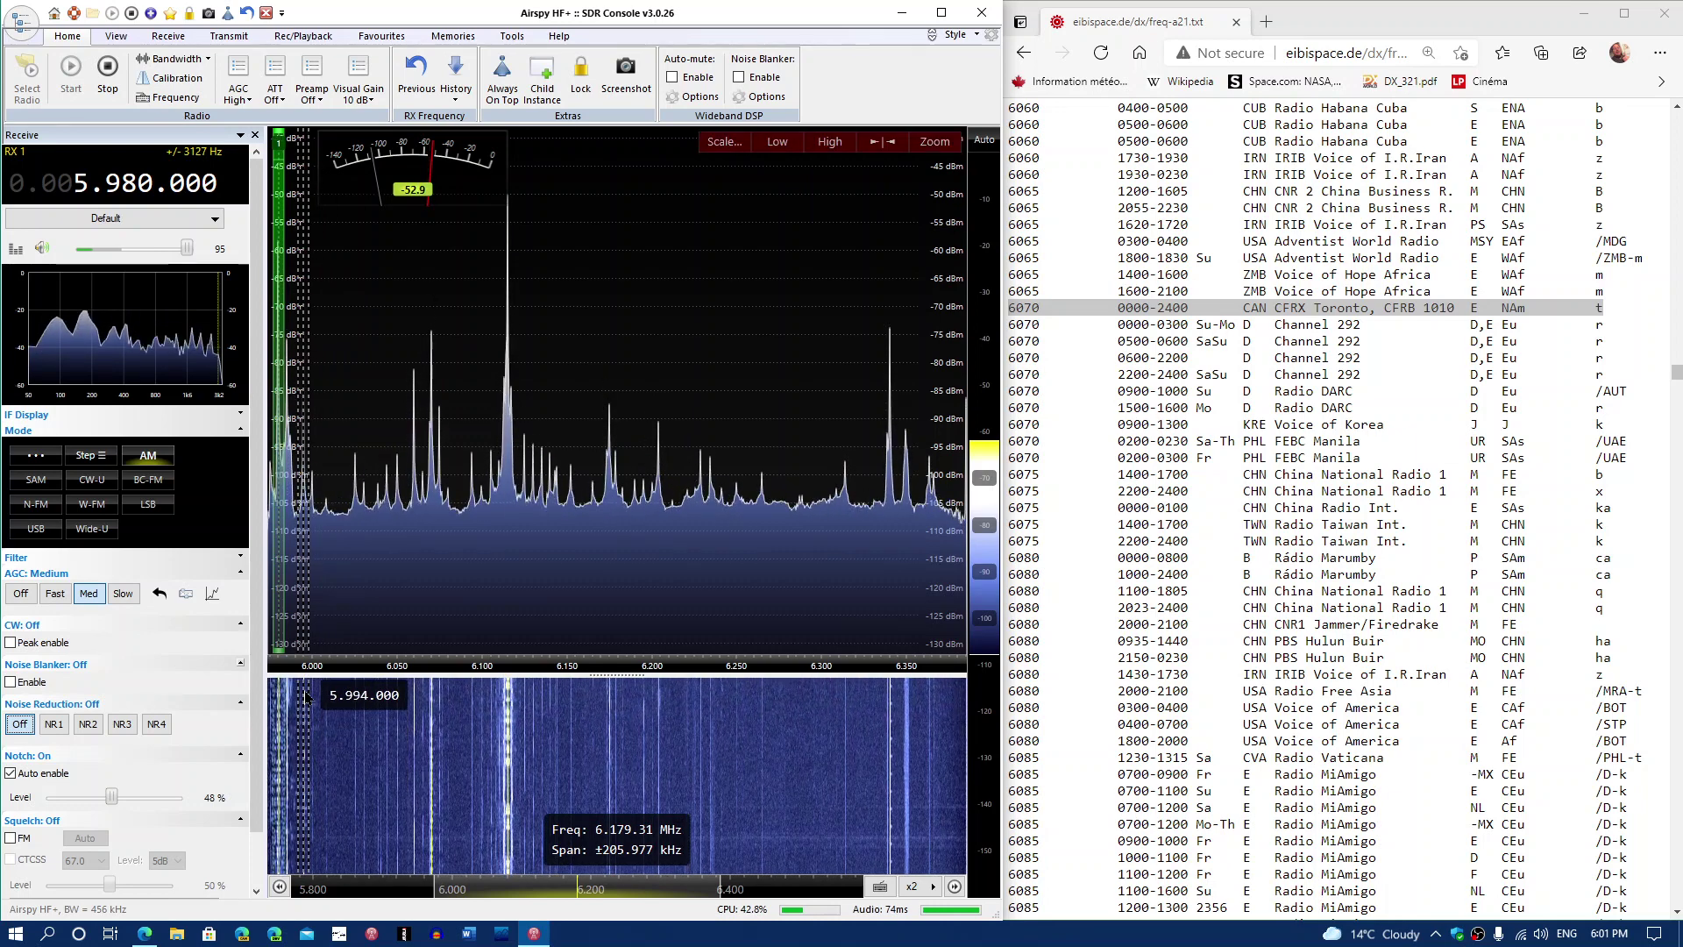
- Tune to 5.995 MHz, set volume to 100, and enable NR3 at 6 dB
left_click(306, 695)
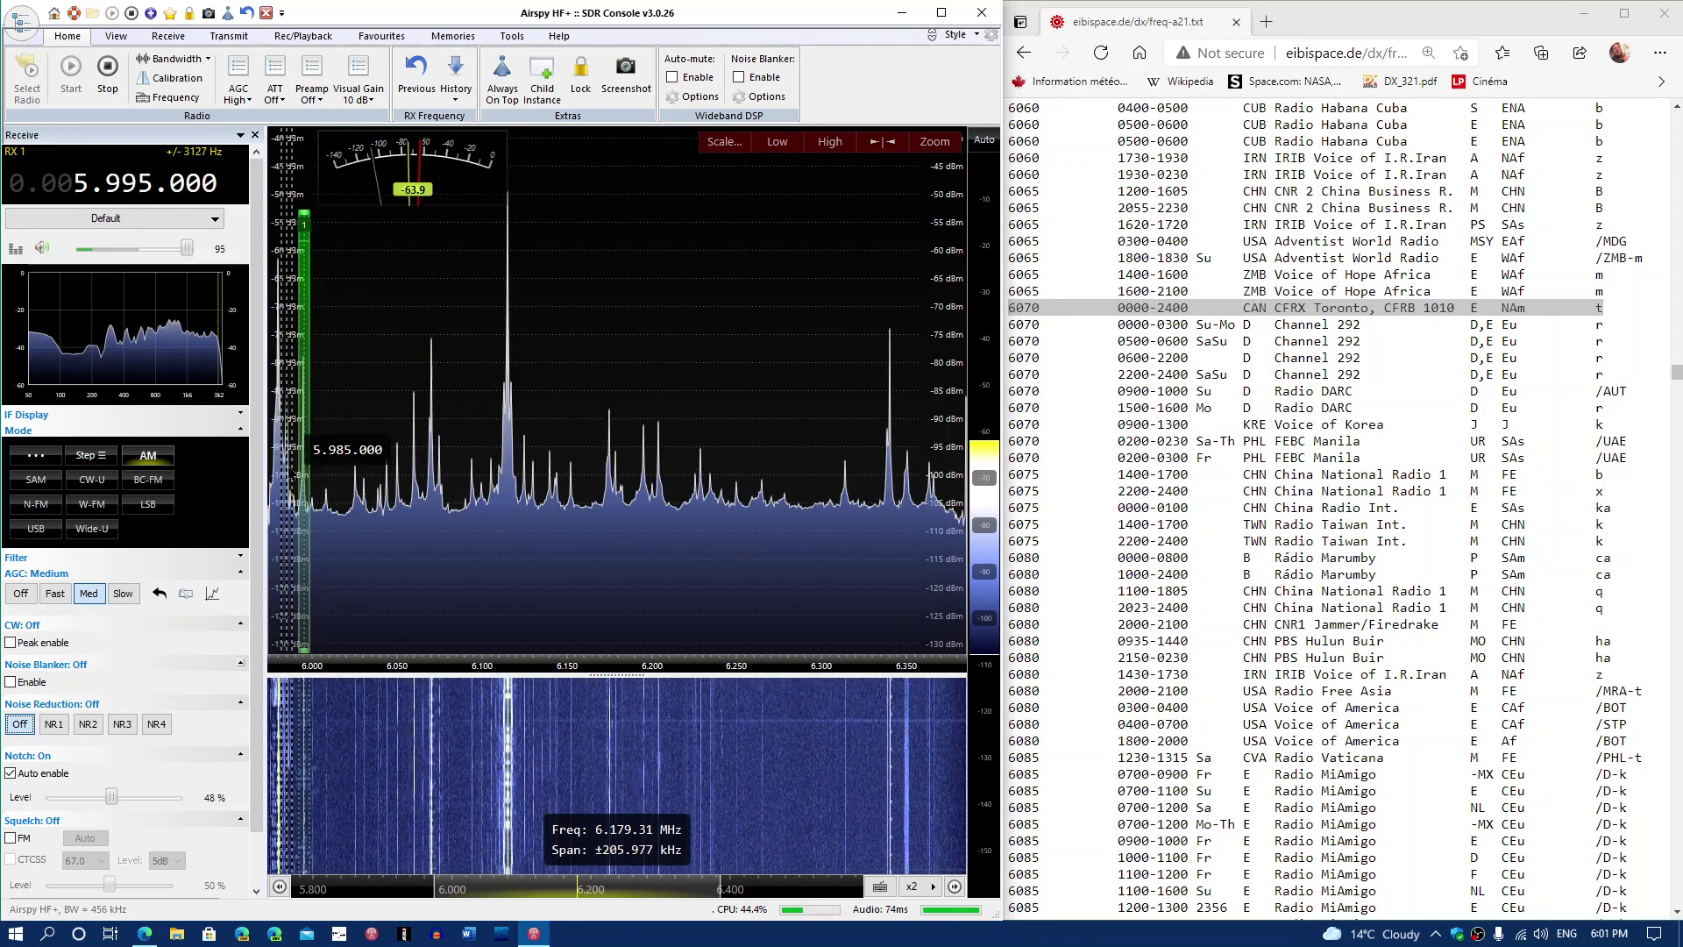
left_click_drag(186, 248, 167, 254)
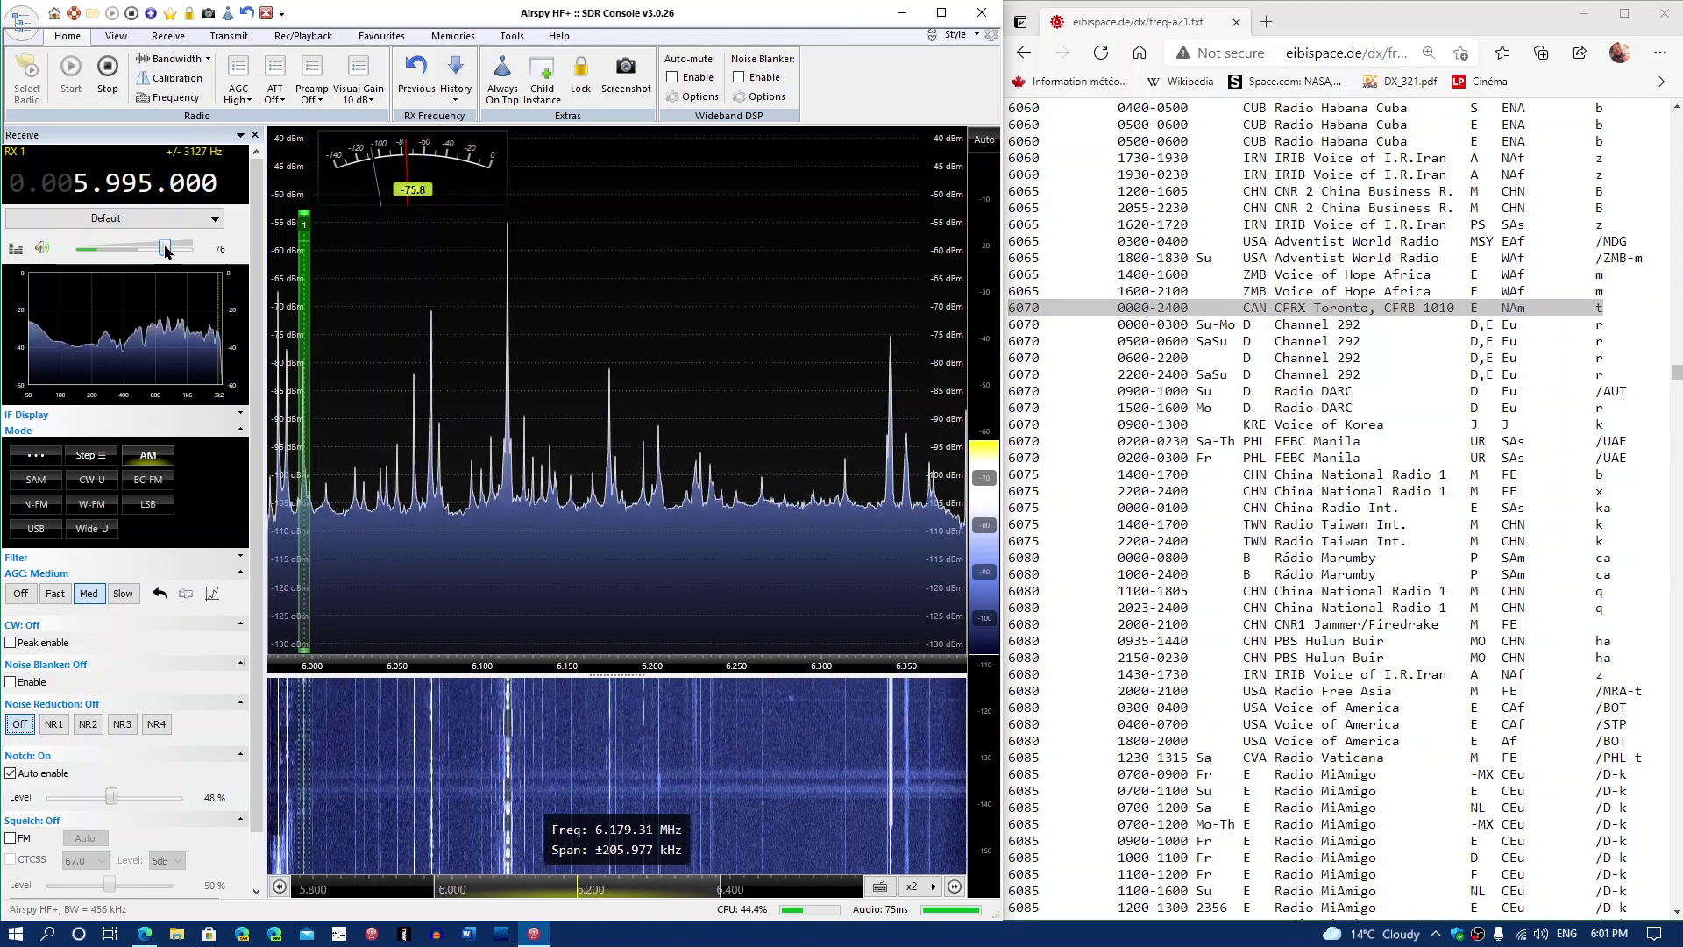
left_click_drag(167, 253, 201, 253)
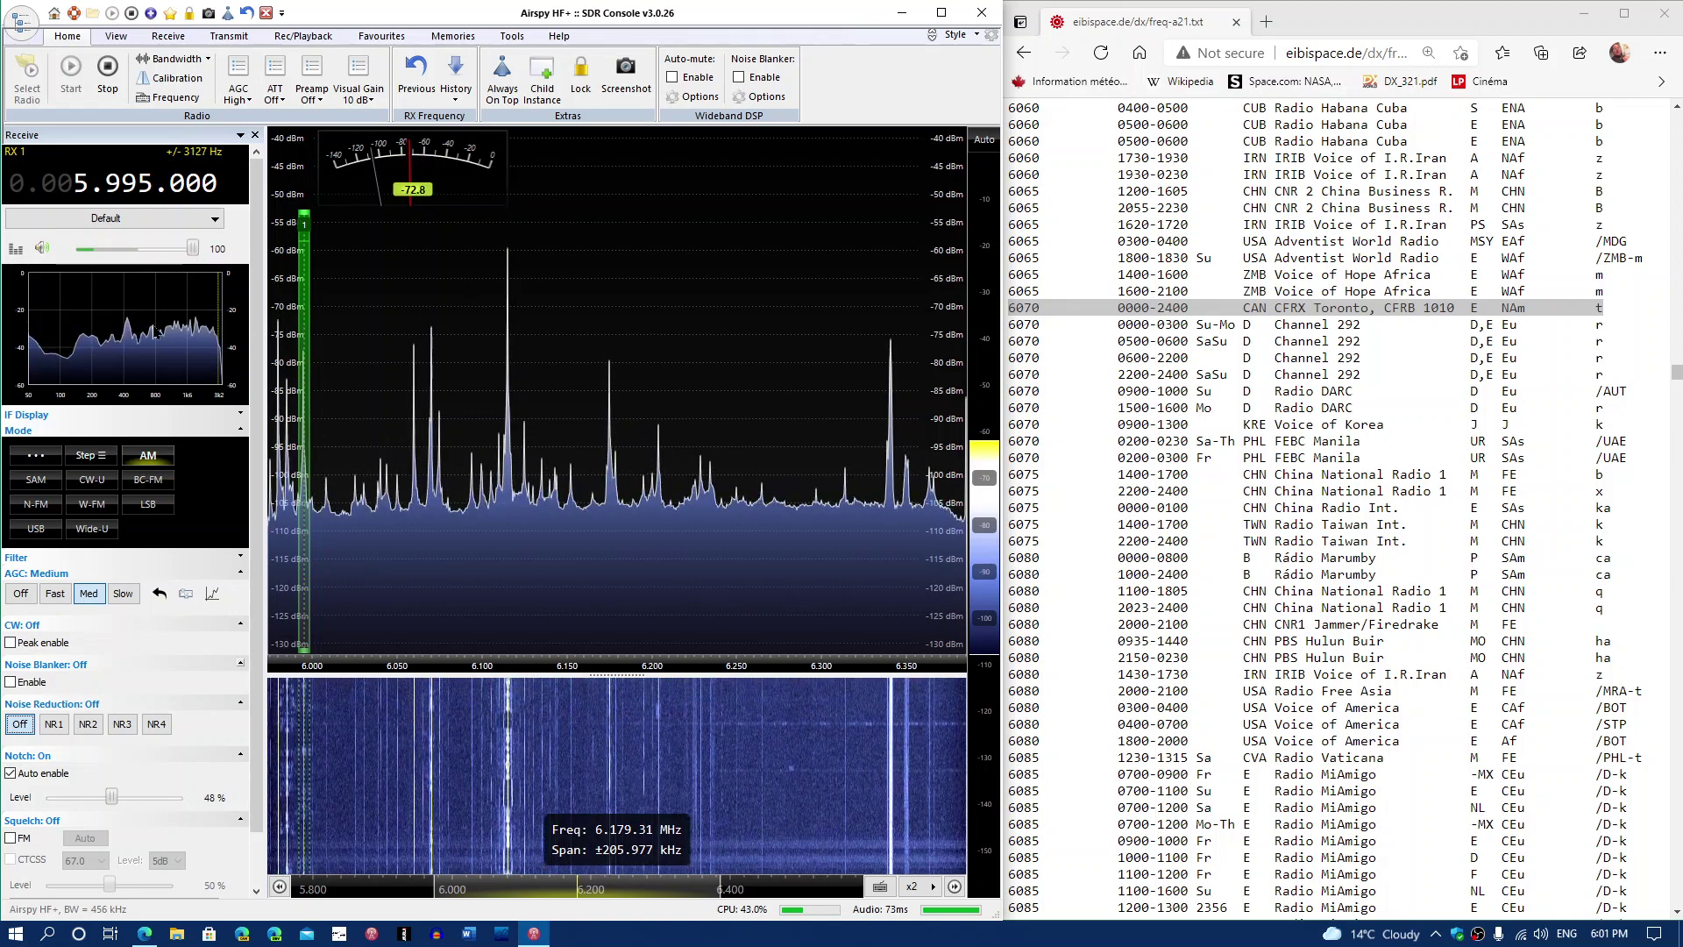
left_click(122, 725)
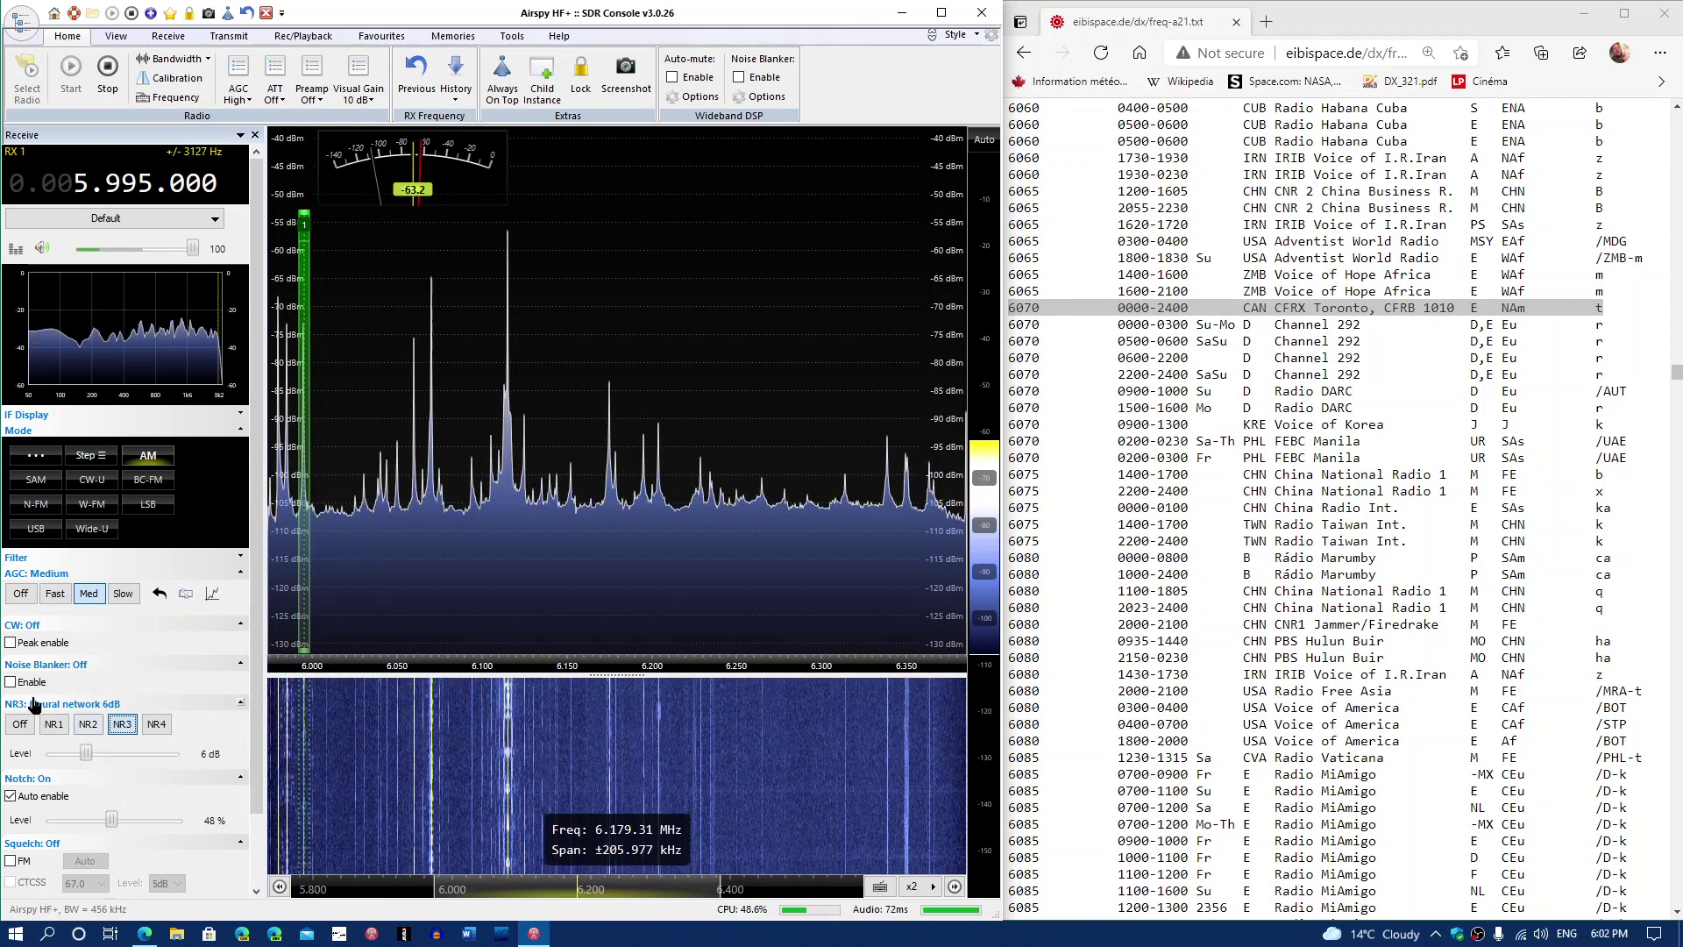
- Switch noise reduction off and retune to 6.070 MHz, bringing the volume back up
left_click(21, 724)
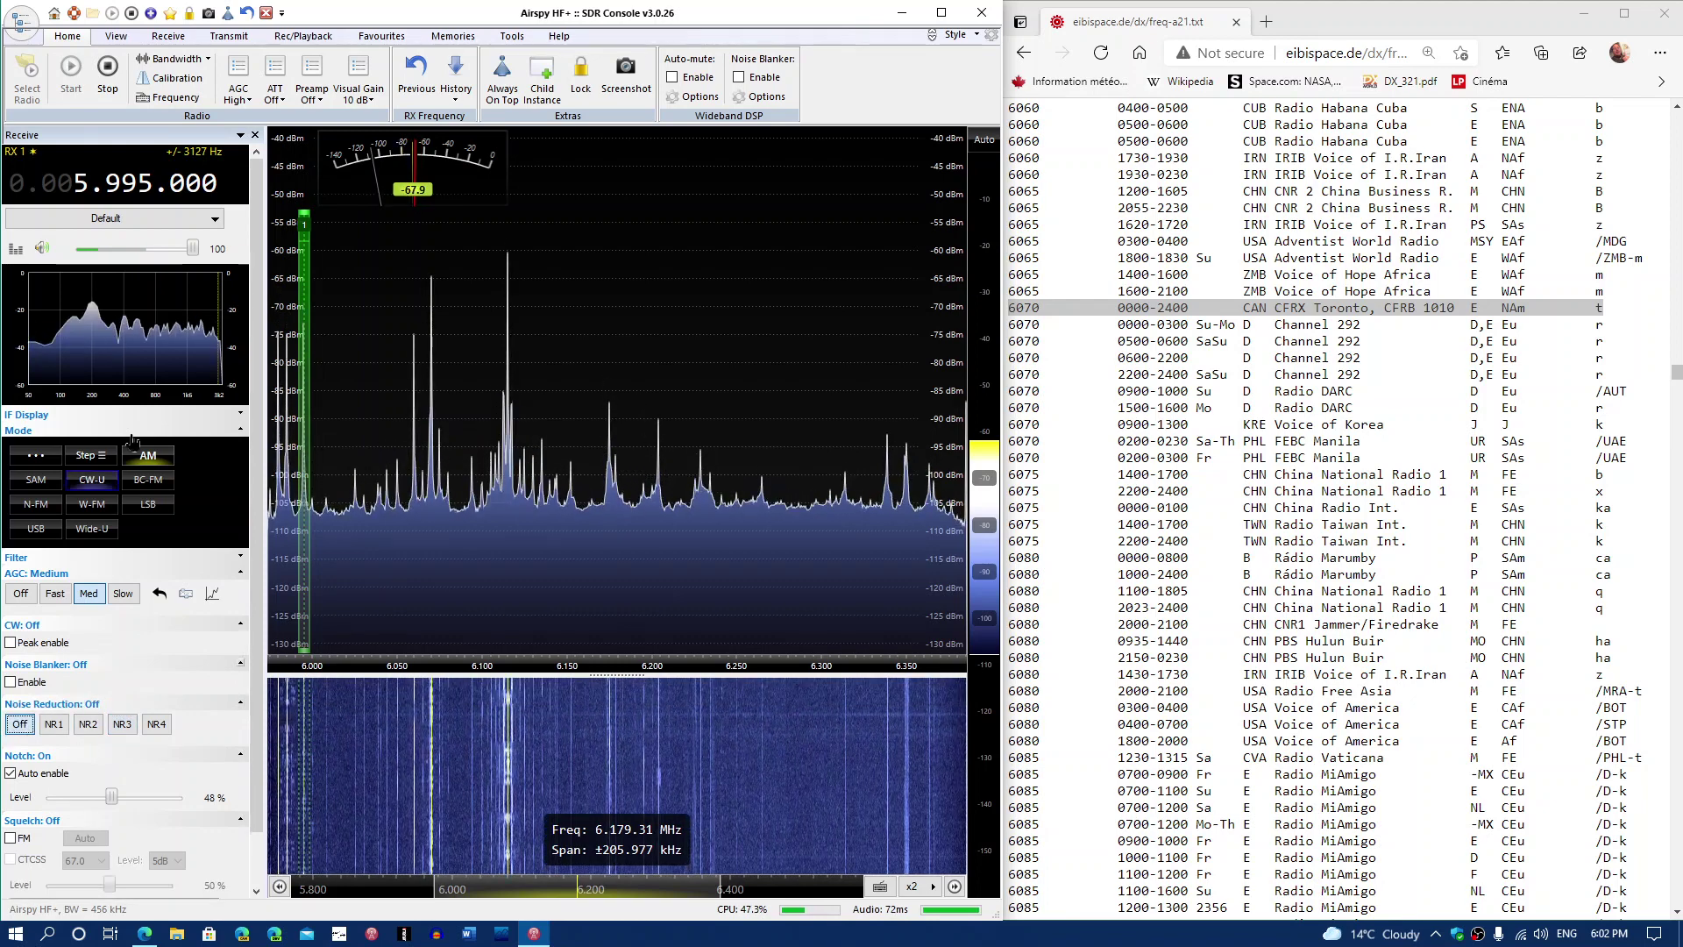
left_click_drag(192, 249, 141, 248)
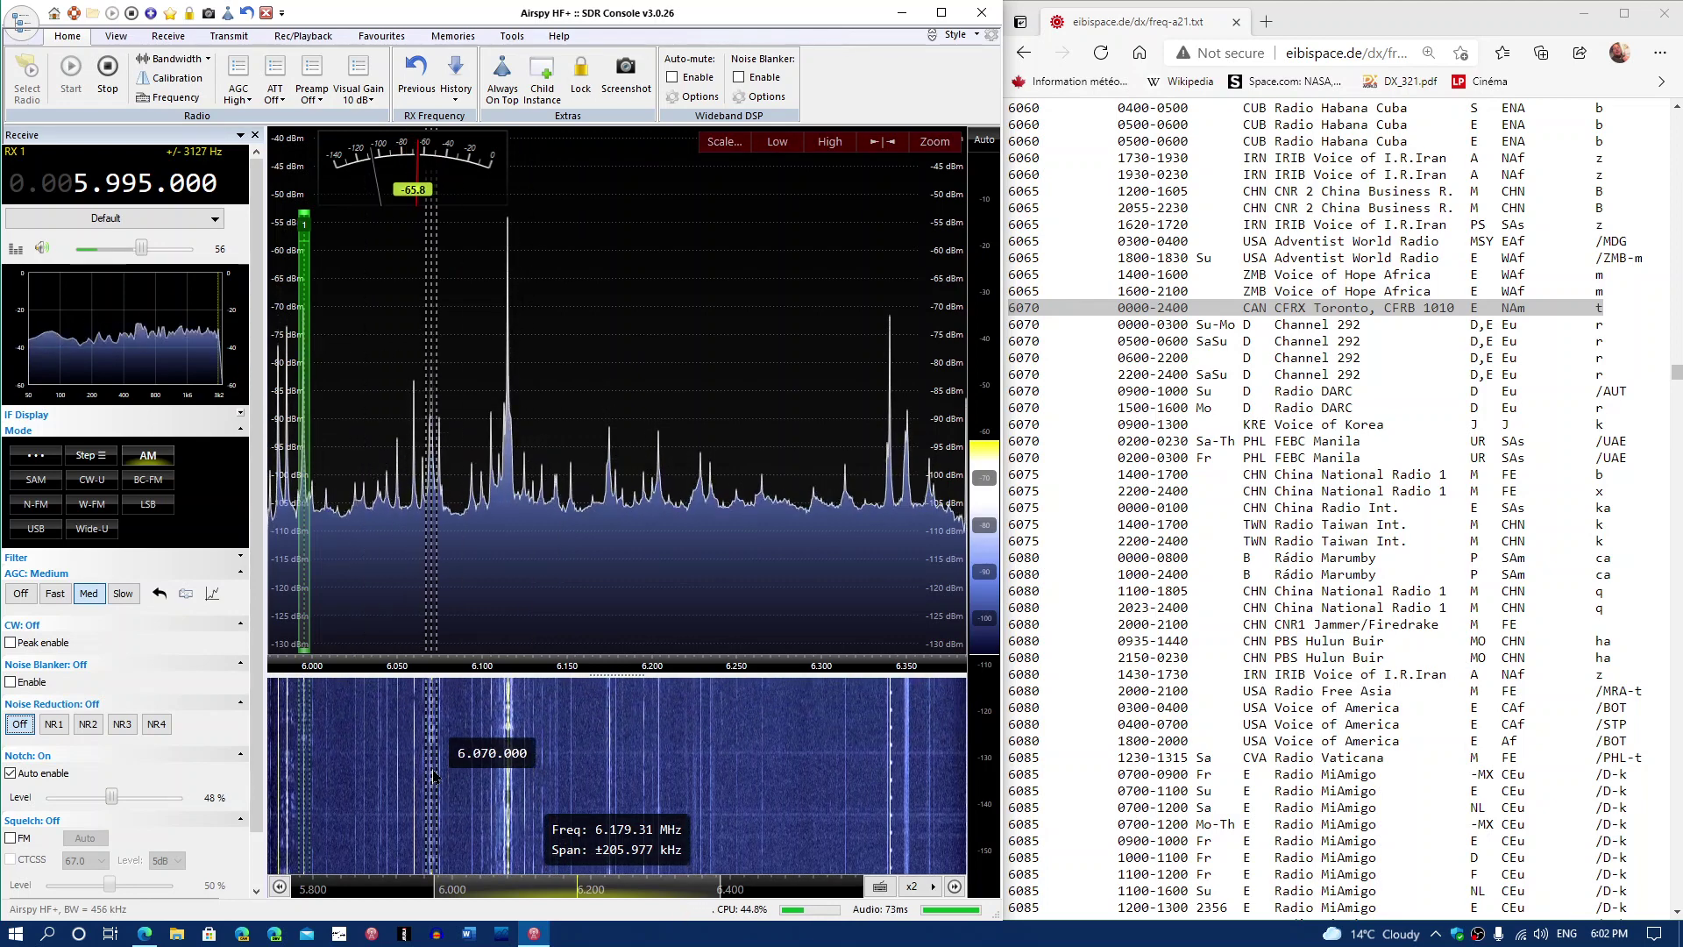
left_click(434, 776)
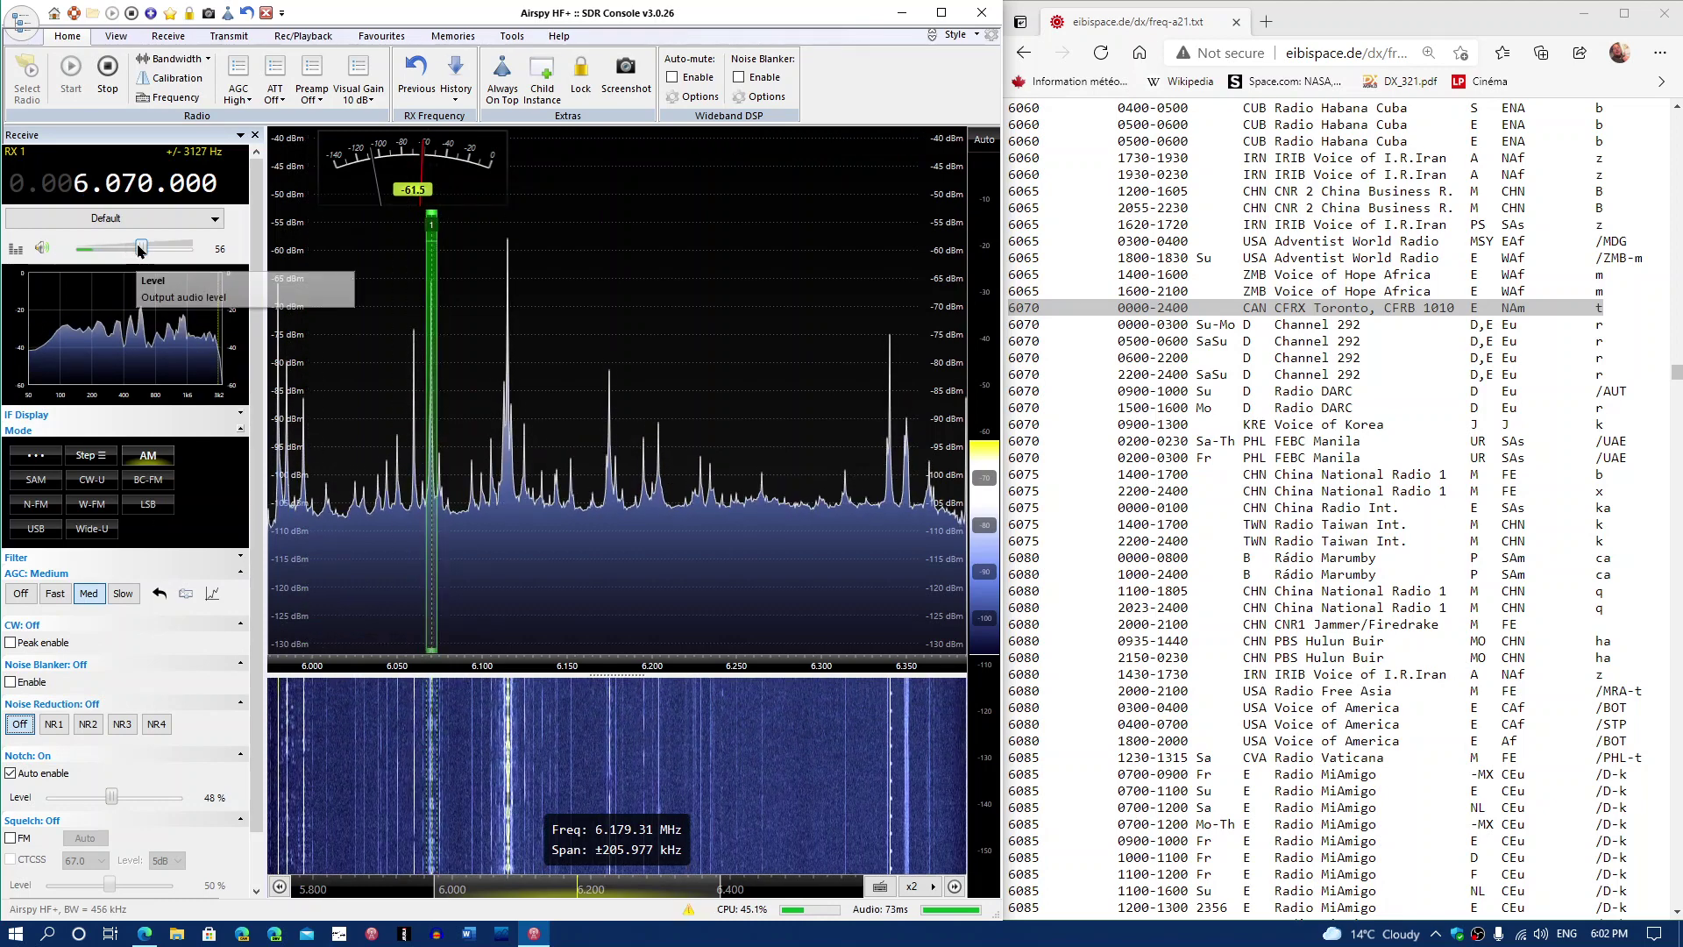
left_click_drag(142, 249, 196, 252)
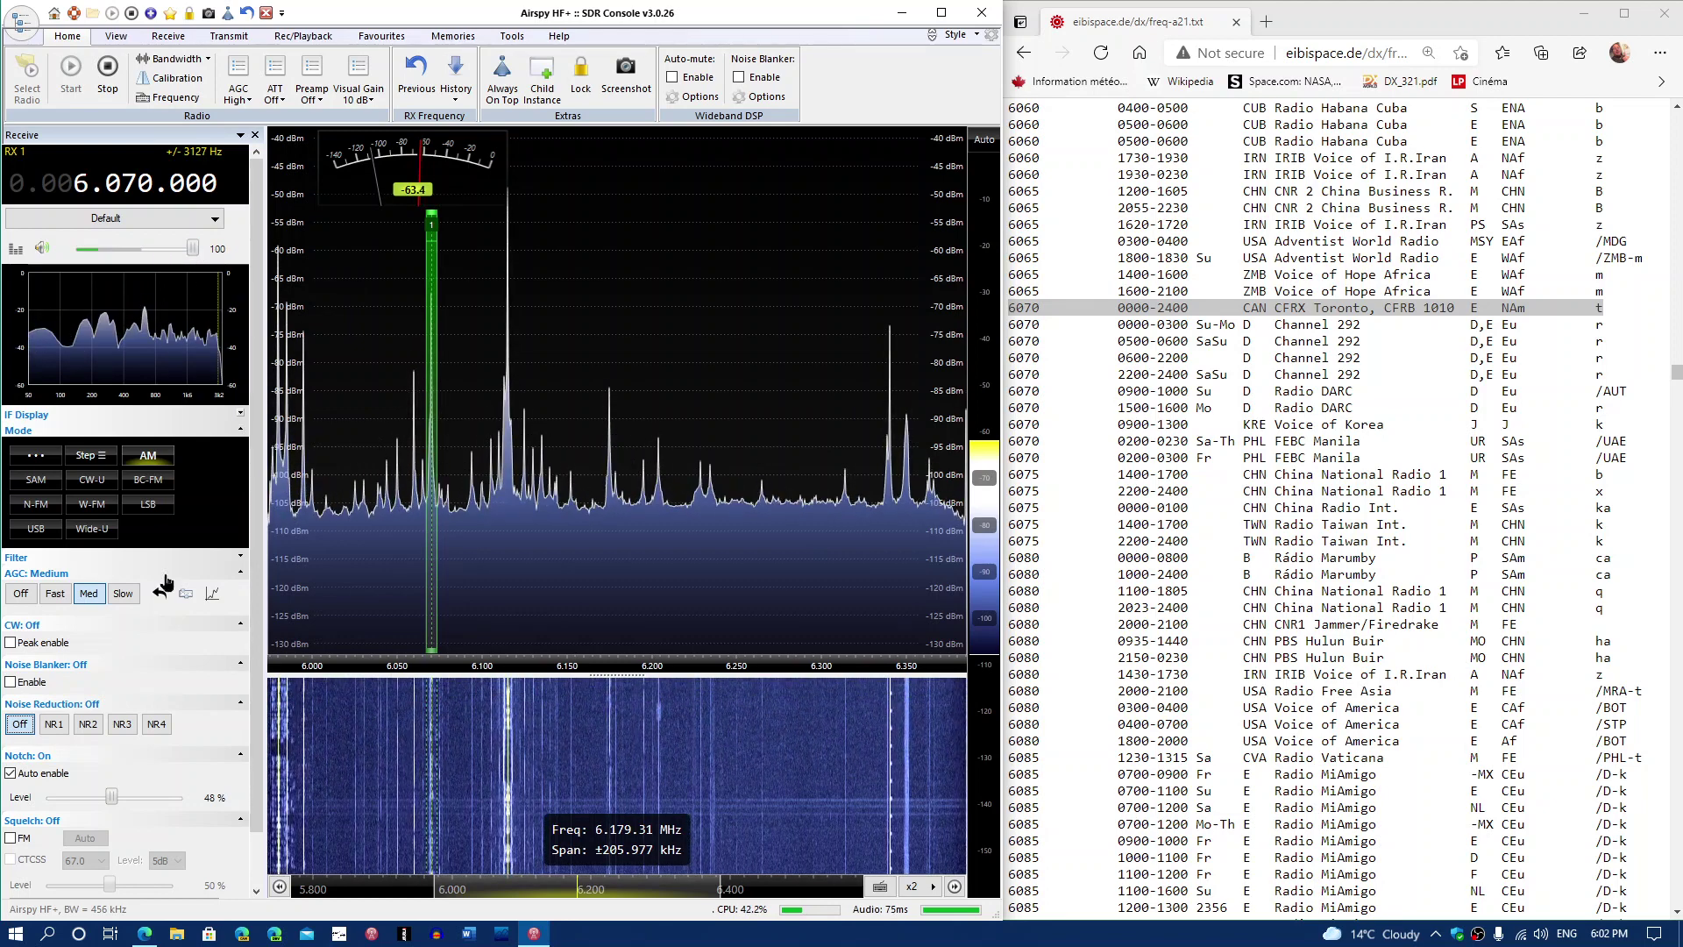
- Listen with NR3 at 7 dB, then switch noise reduction off to compare
left_click(129, 724)
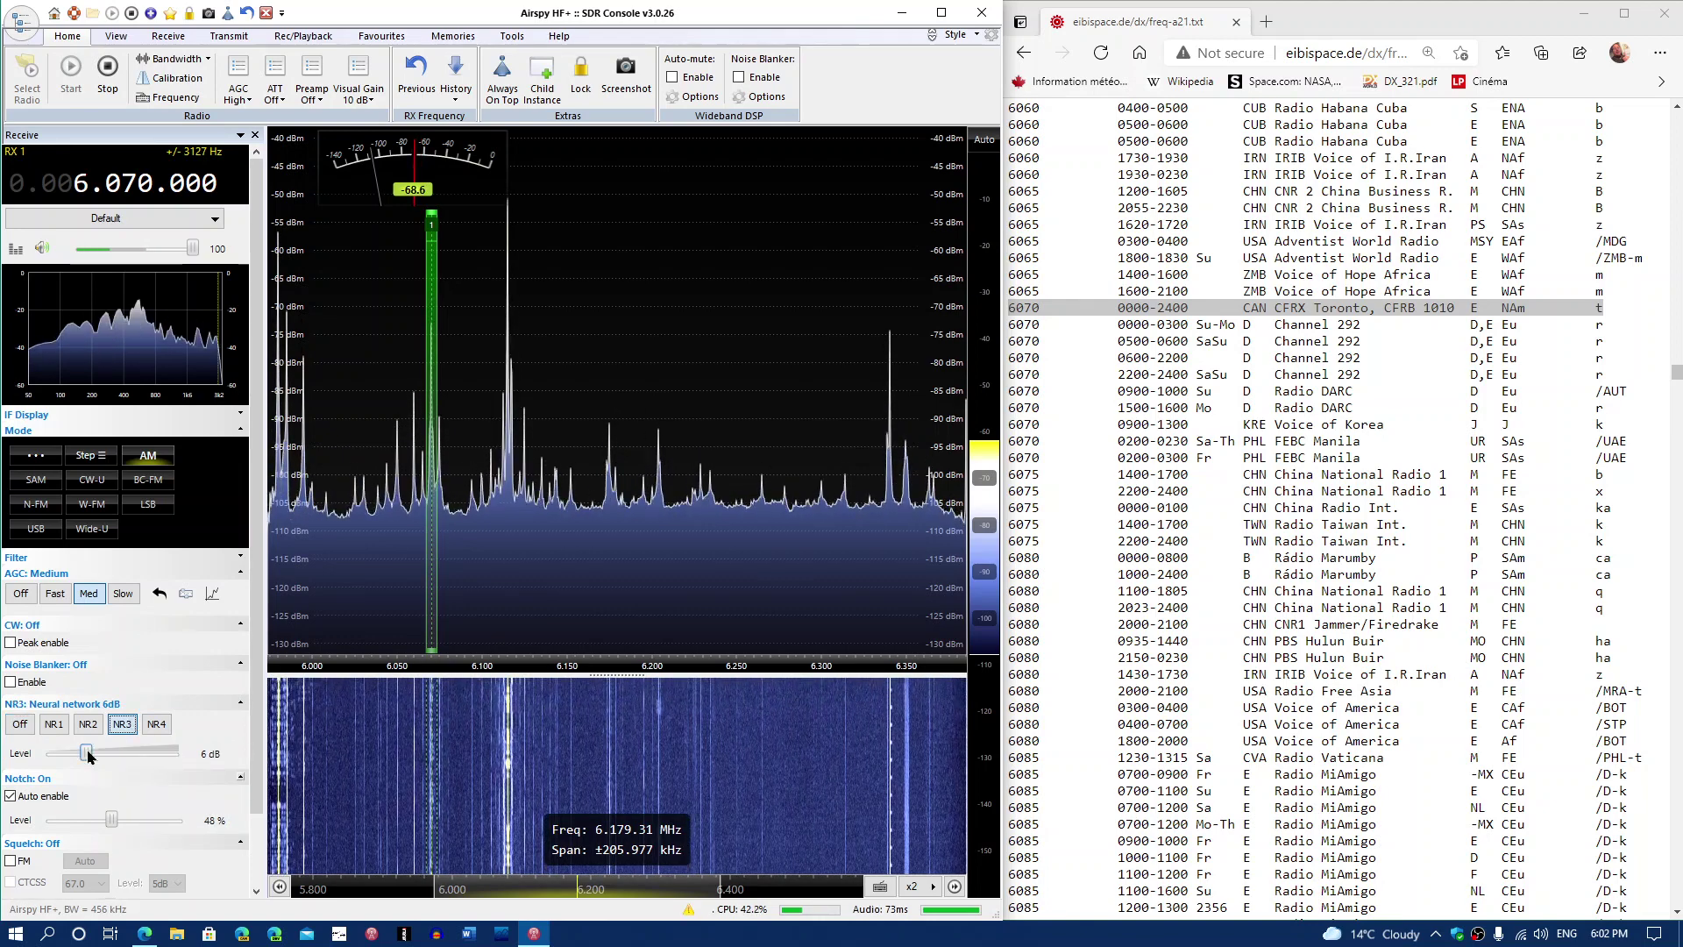
left_click_drag(89, 759, 95, 759)
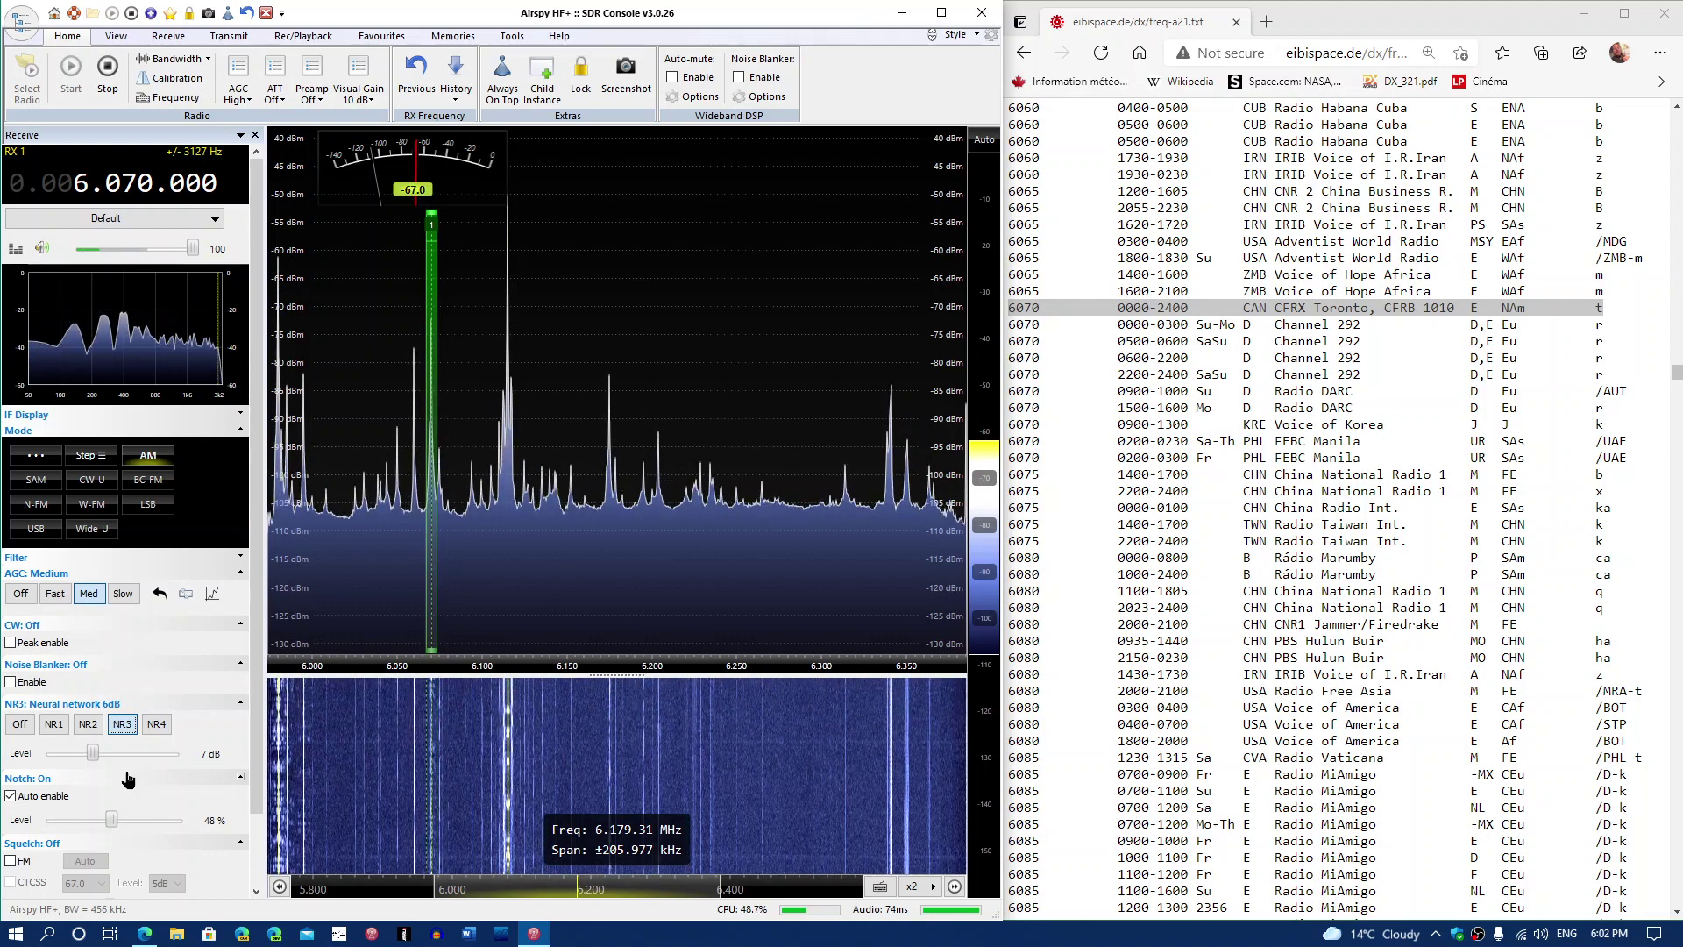
left_click(17, 728)
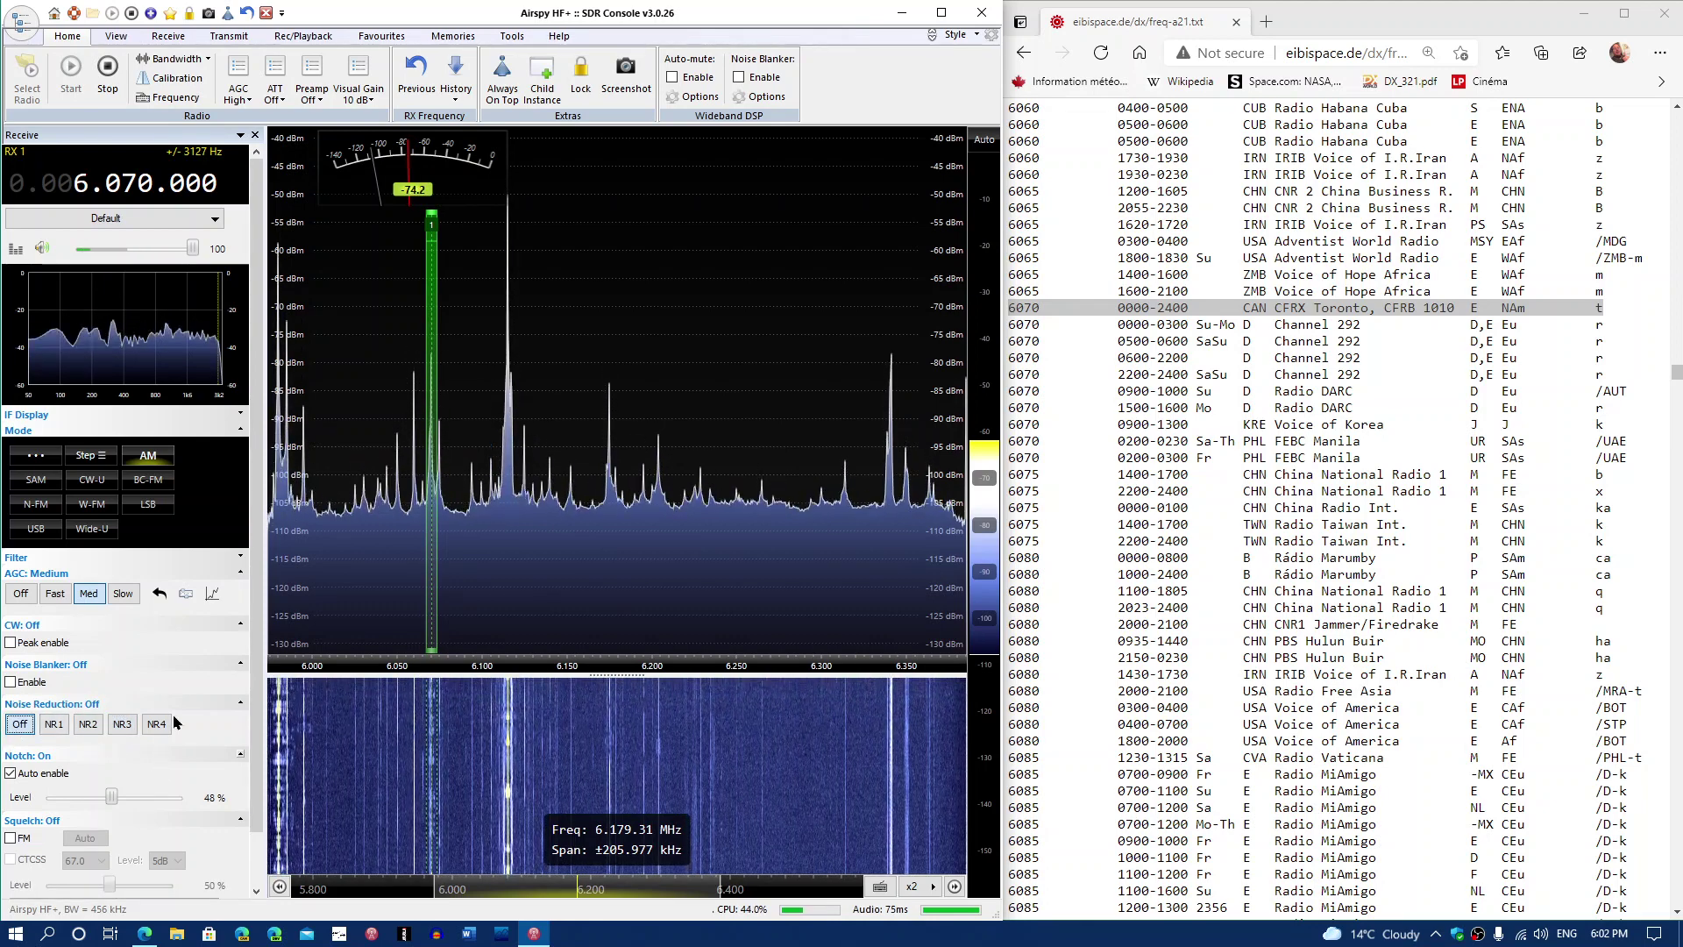